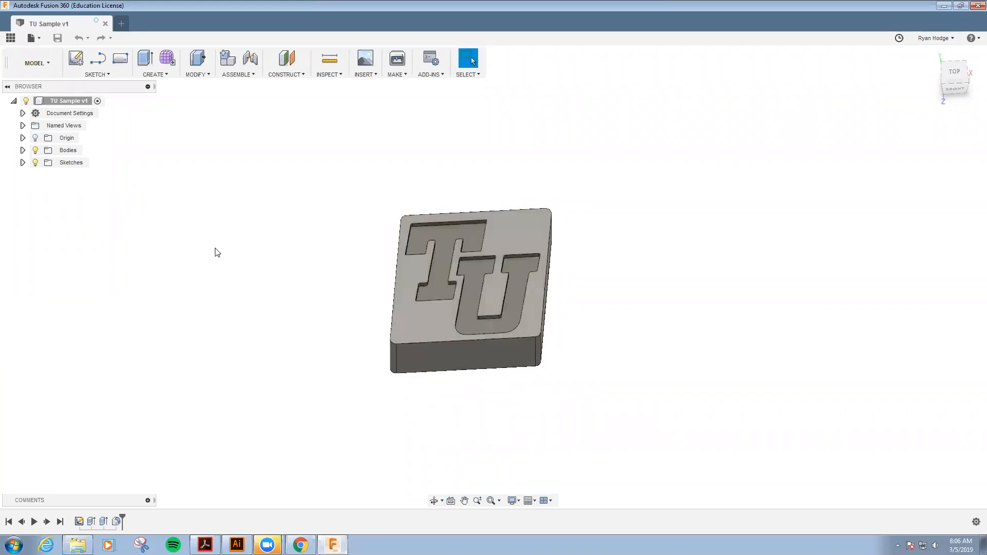
Switch to the Manufacture workspace and start a new milling setup for the TU block.
click(47, 65)
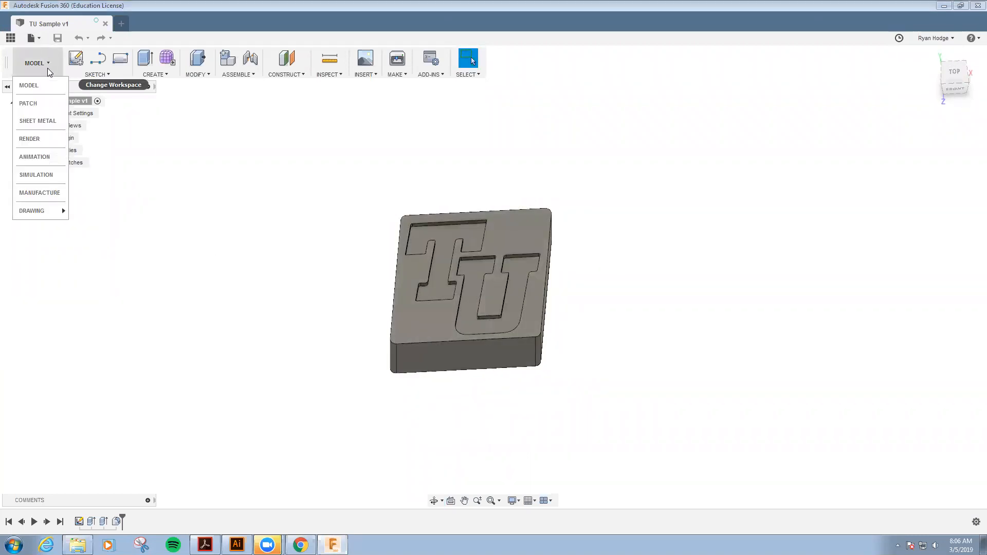
click(45, 192)
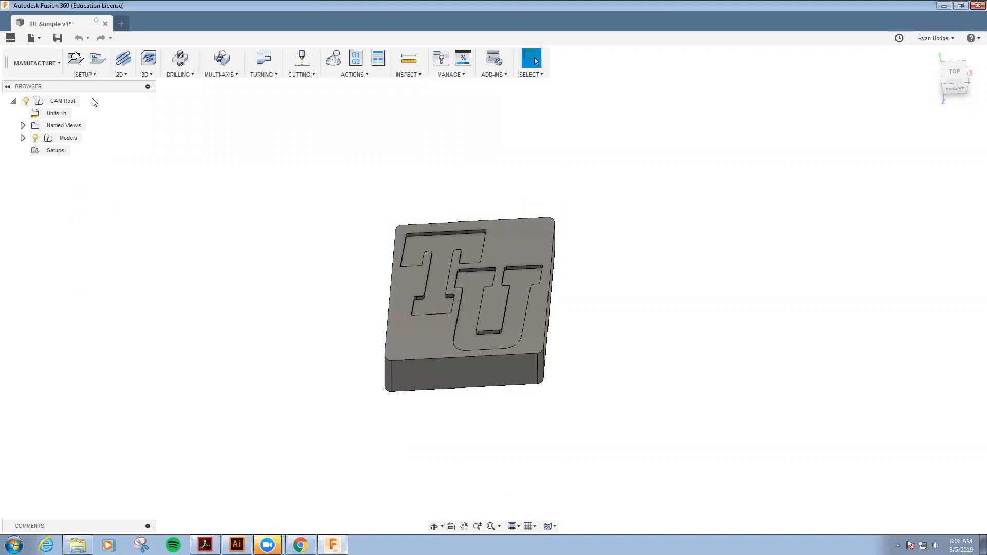
click(75, 59)
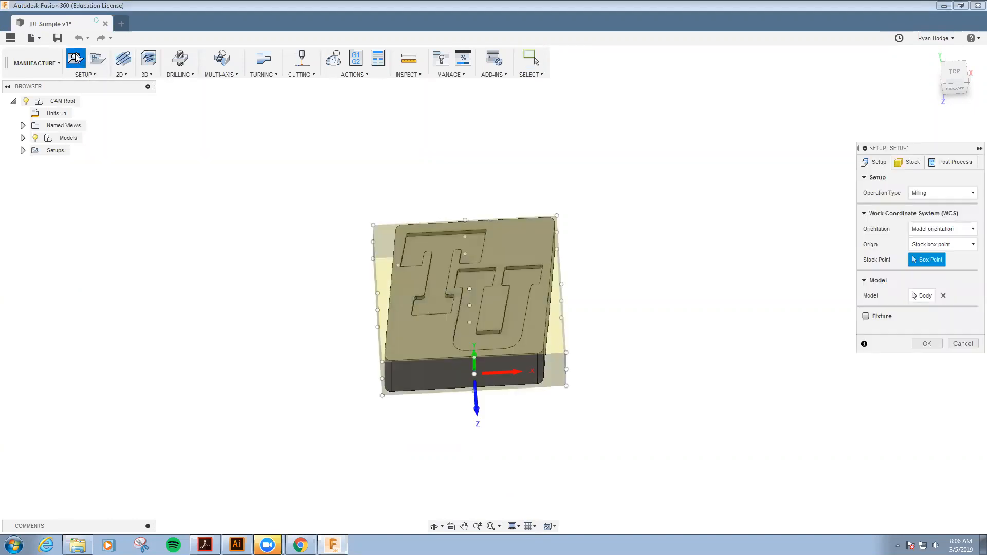
Set the setup orientation to Select Z axis/plane & X axis, temporarily hiding the bodies to pick the vertical origin axis as Z.
shift+middle_drag(482, 301, 469, 257)
scroll(469, 257, up, 2)
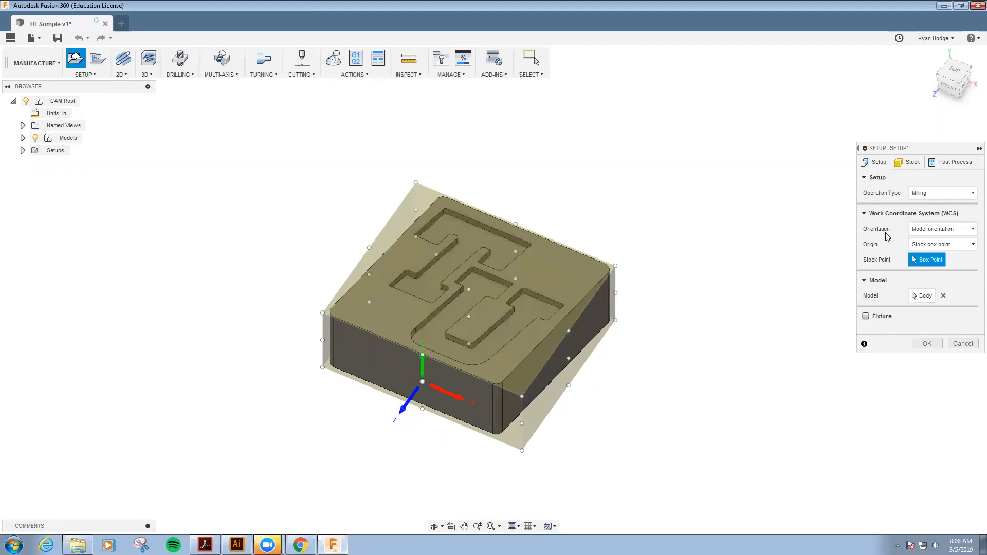
click(946, 231)
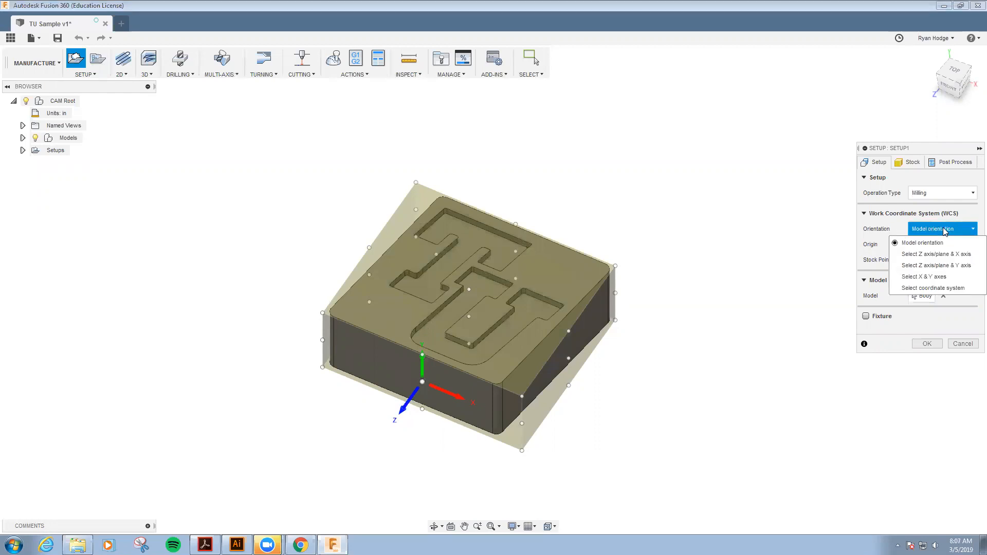
click(942, 256)
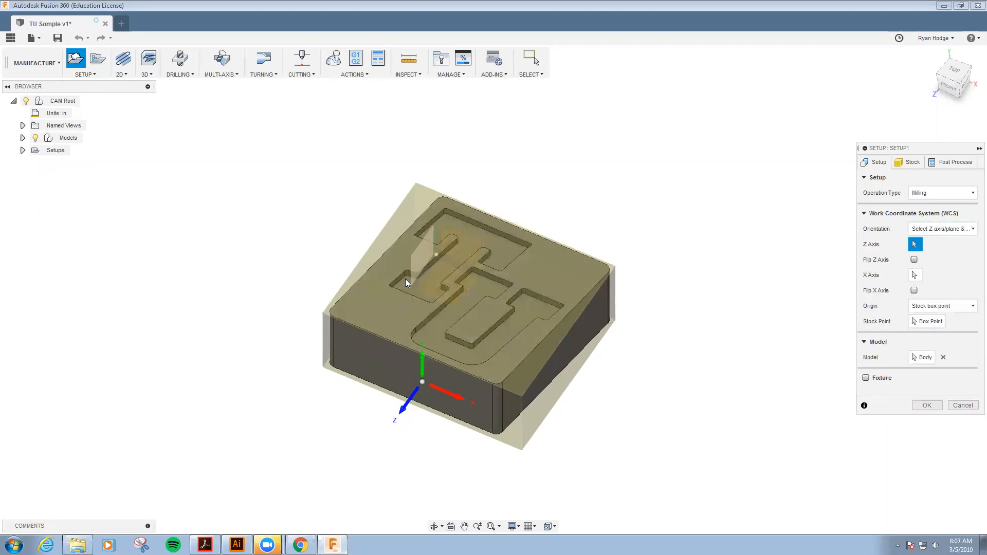
shift+middle_drag(436, 254, 502, 267)
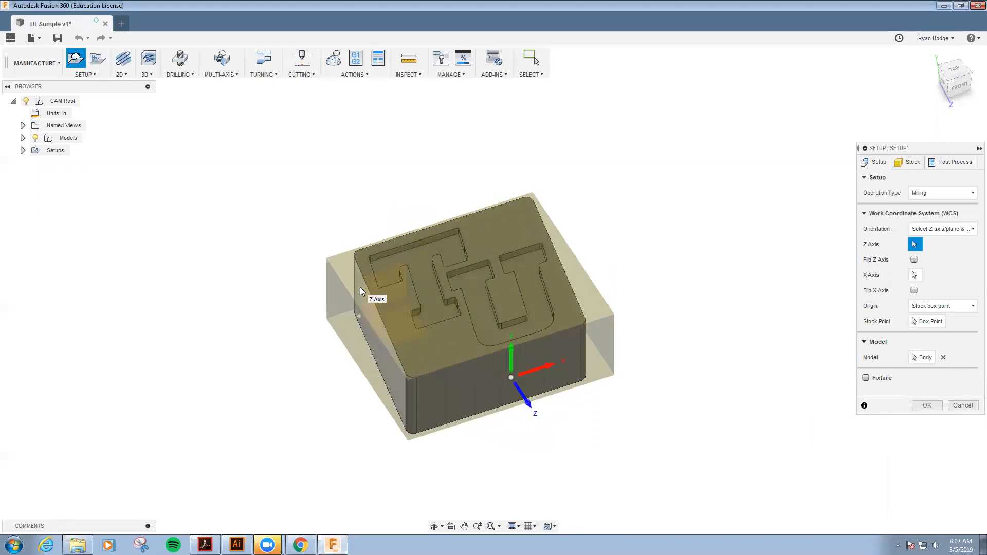
click(23, 138)
click(32, 150)
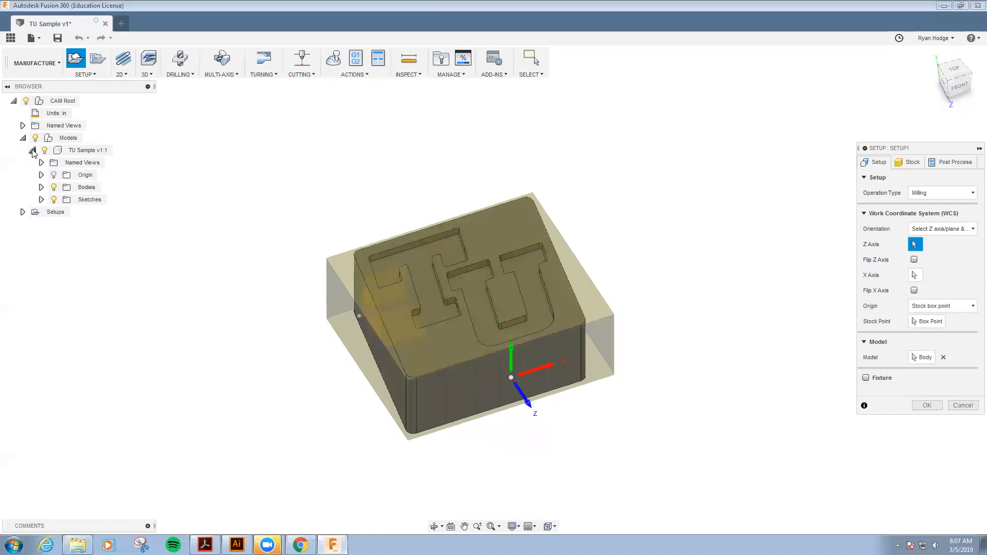
click(53, 187)
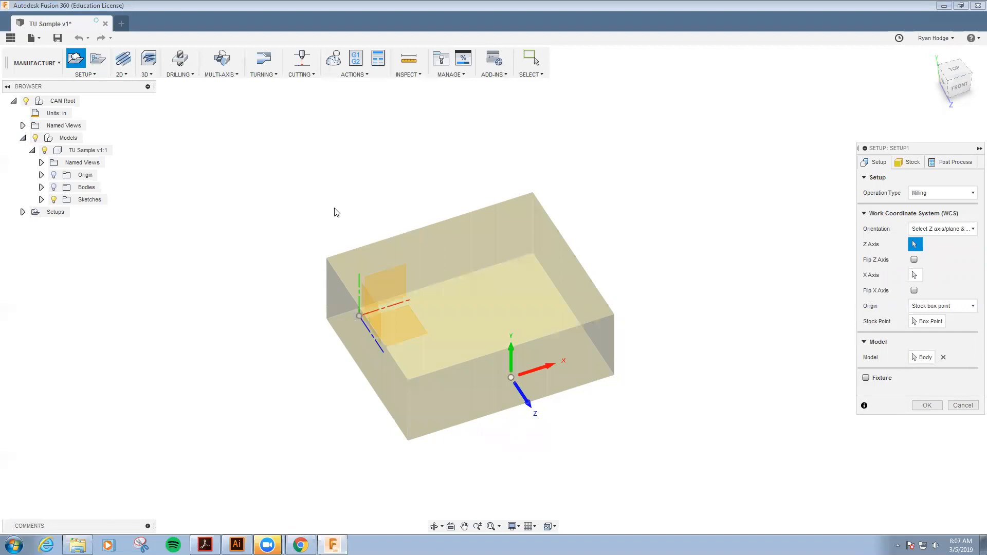
click(359, 290)
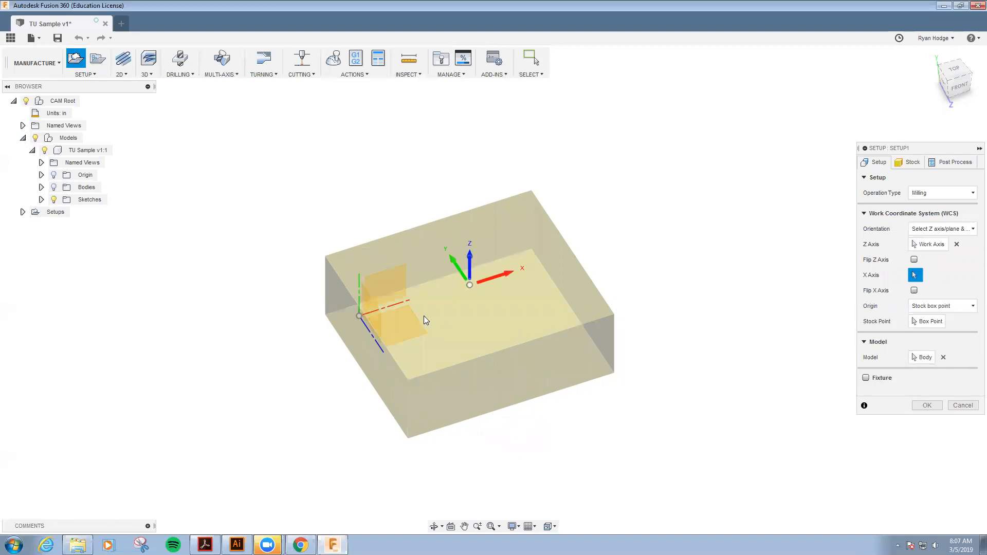
click(53, 188)
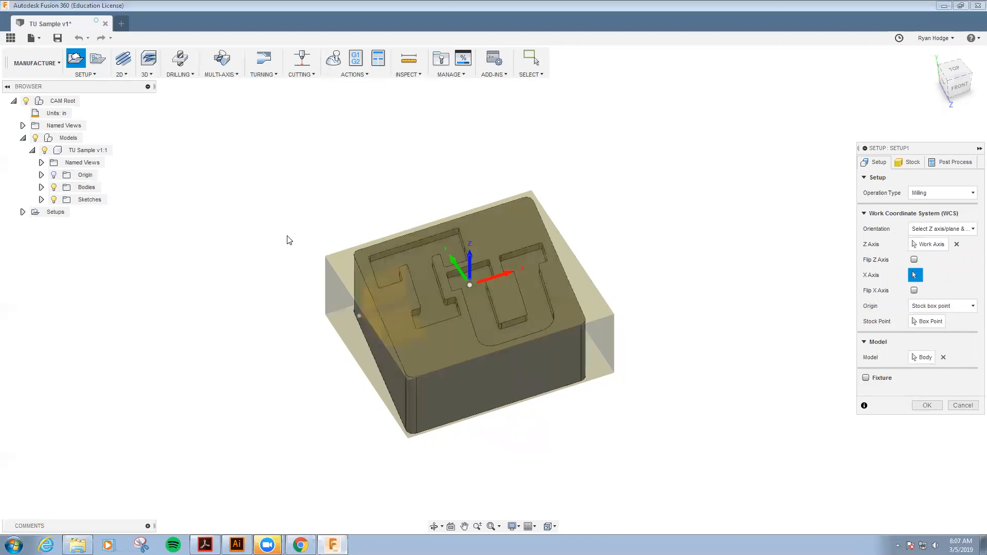
Place the setup origin on the stock box point at the top front-left corner of the block.
shift+middle_drag(530, 299, 470, 285)
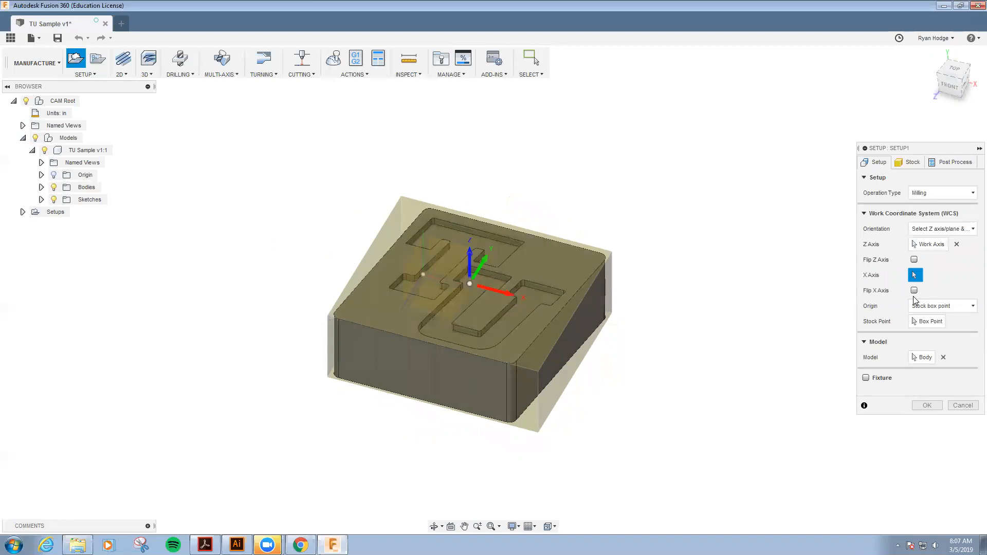
click(929, 322)
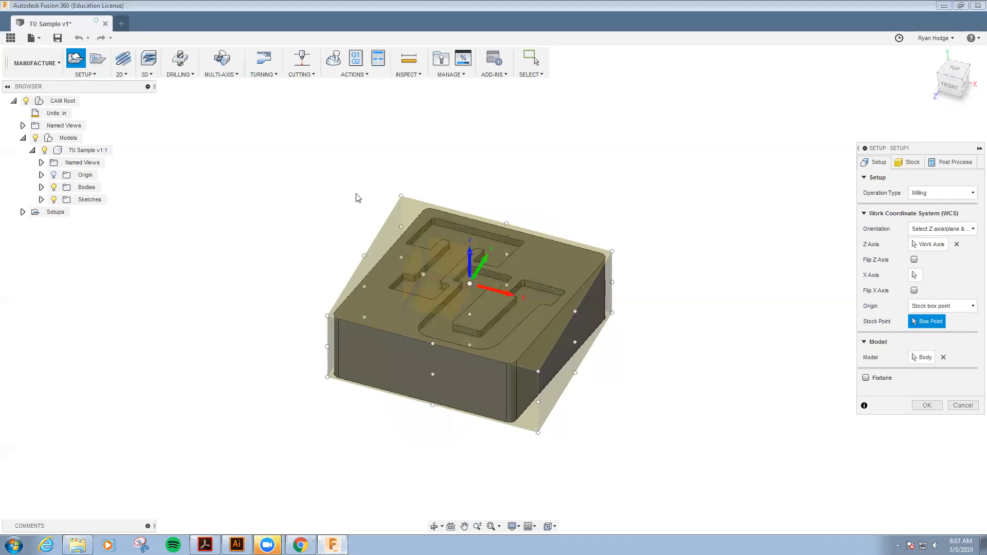
click(328, 316)
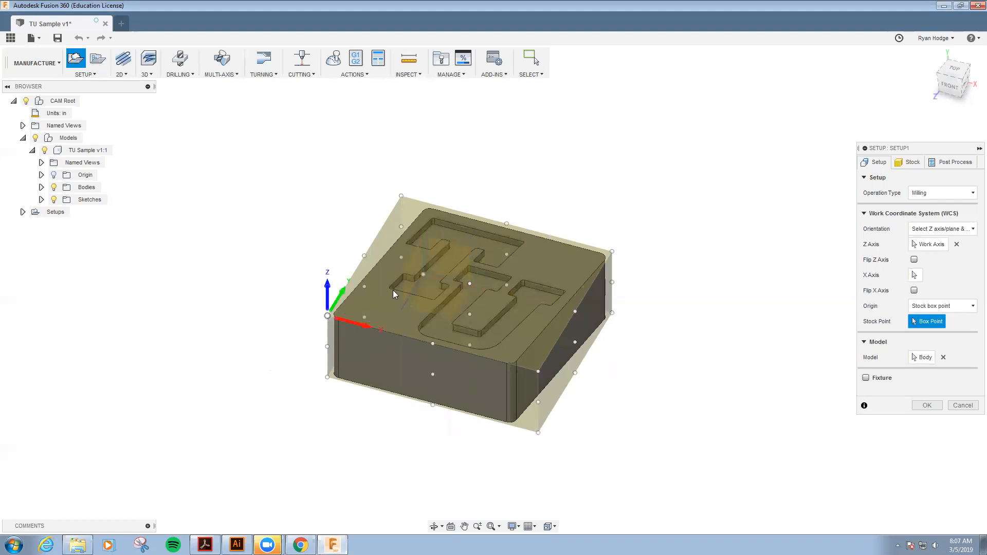
click(328, 378)
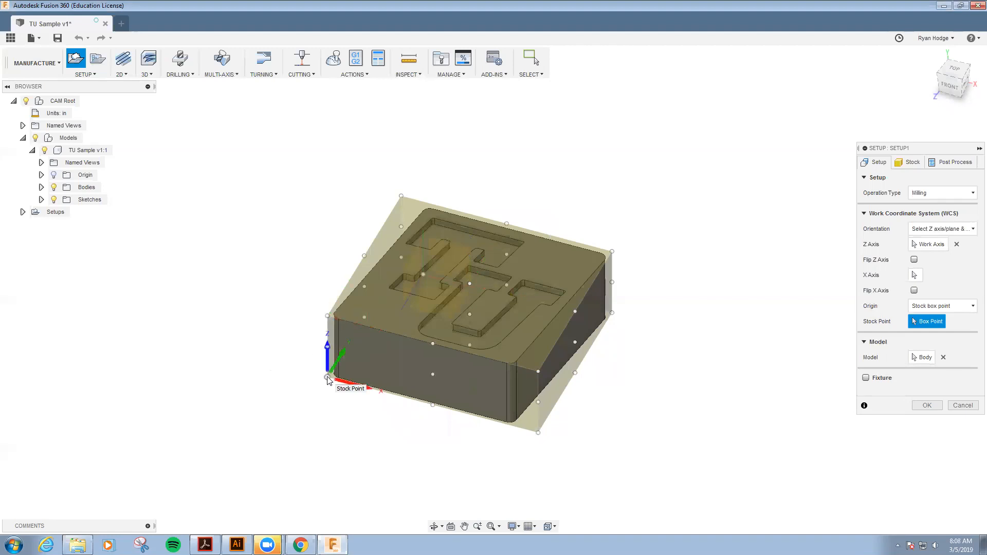
click(328, 317)
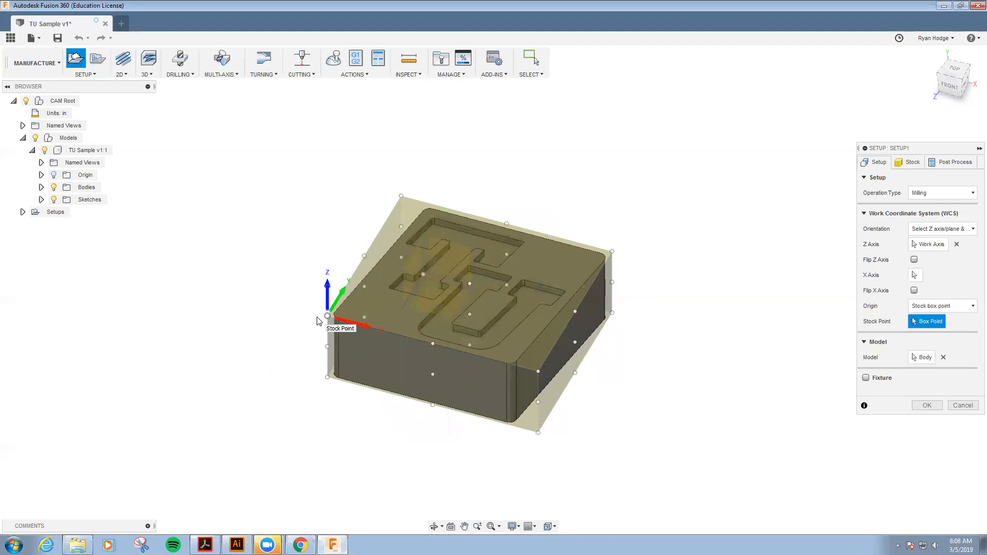
Set the stock side offset to 0.25 in for the relative size box.
click(914, 162)
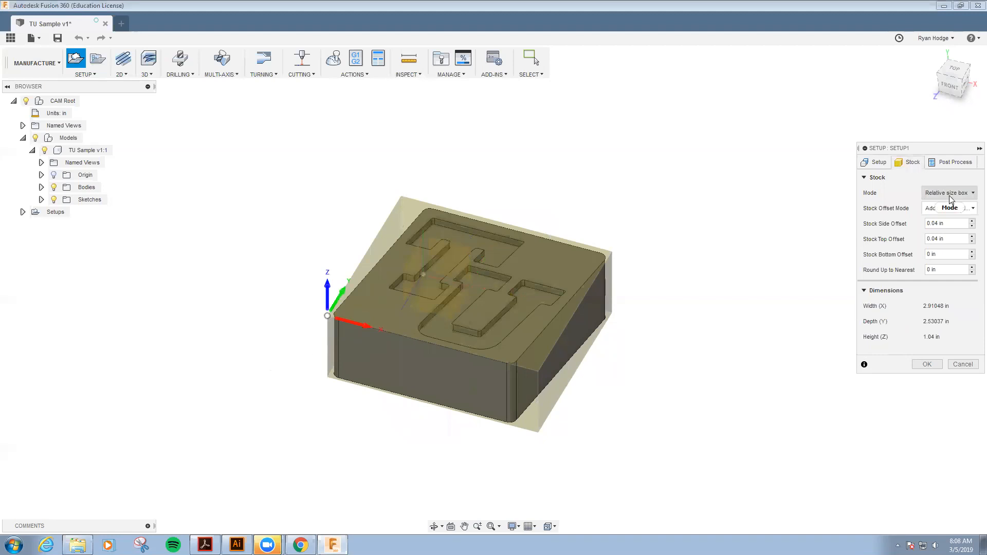
mouse_move(950, 195)
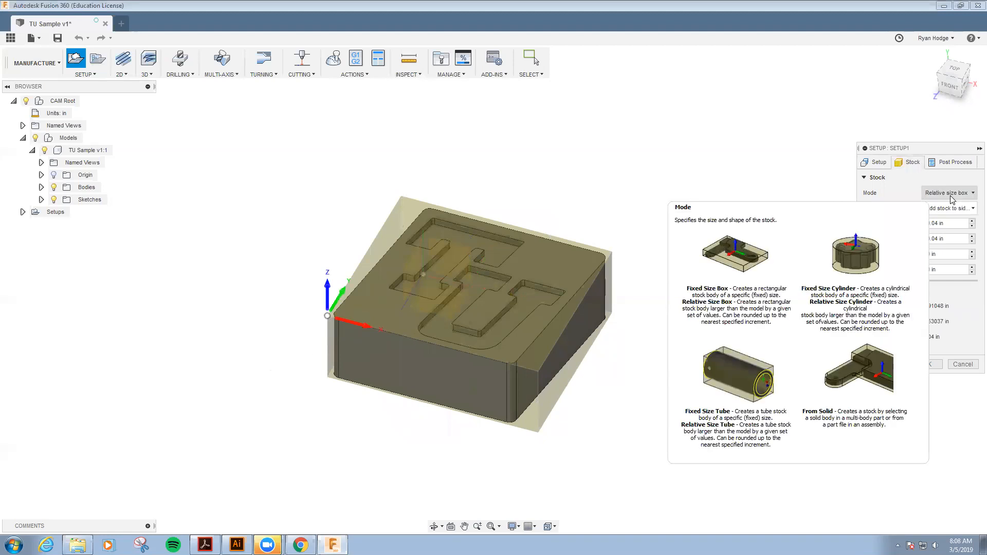
click(958, 71)
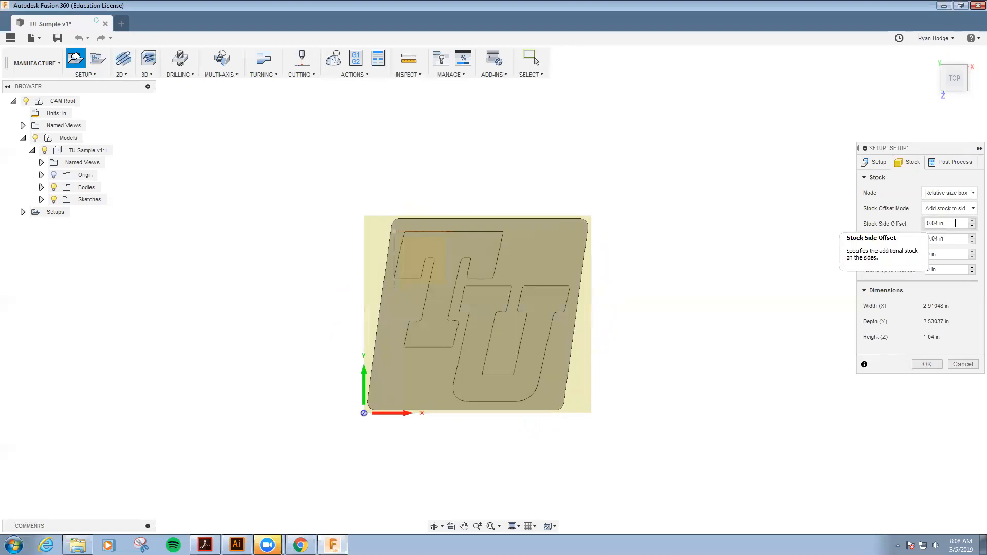
drag(956, 223, 926, 227)
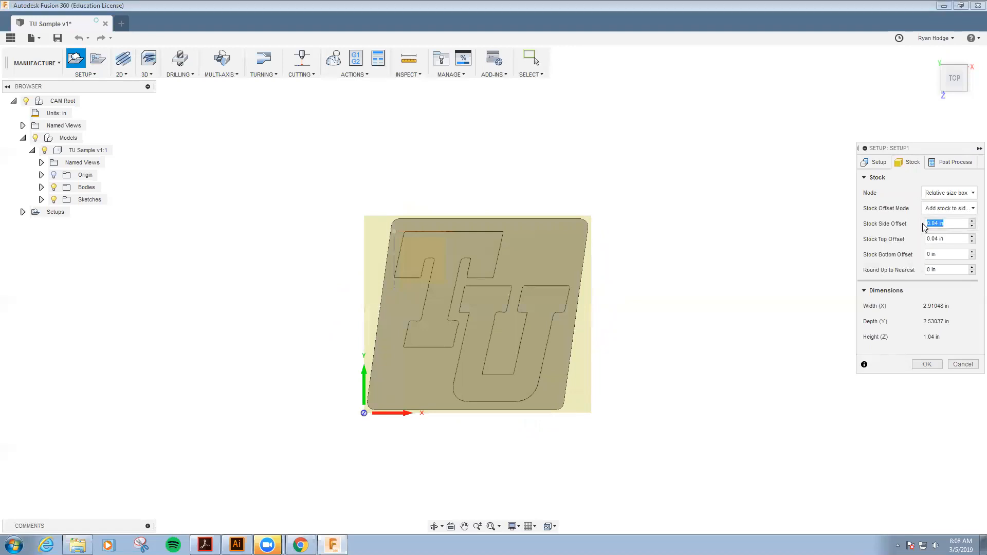
key(BackSpace)
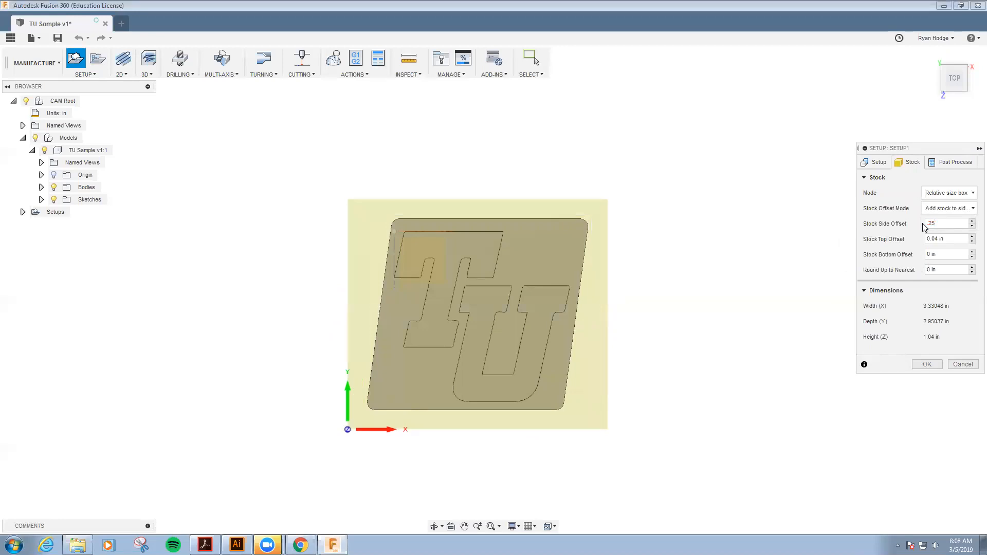
Set the stock top offset to 0 and accept the setup.
drag(956, 239, 926, 239)
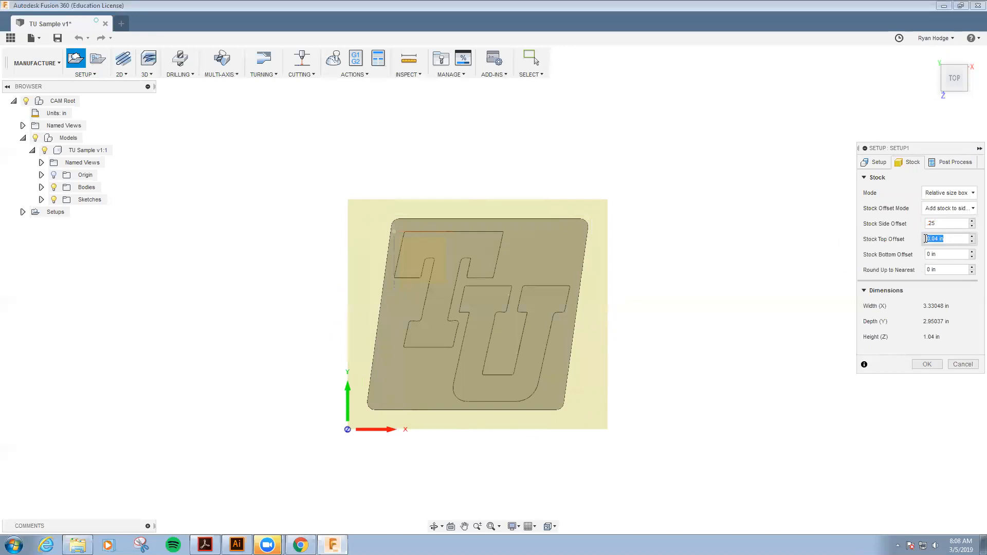
text(0)
click(943, 225)
shift+middle_drag(474, 324, 482, 280)
shift+middle_drag(496, 328, 486, 346)
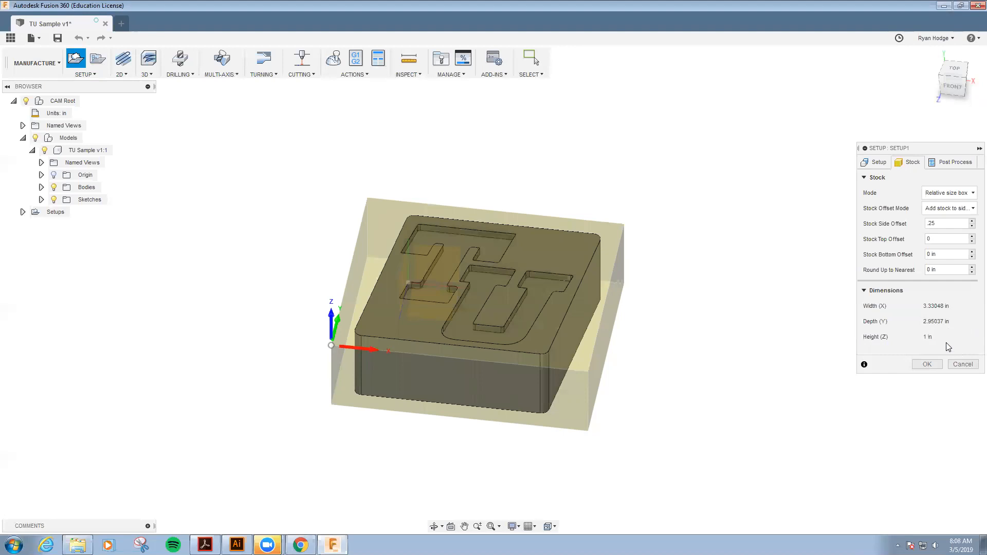
click(928, 364)
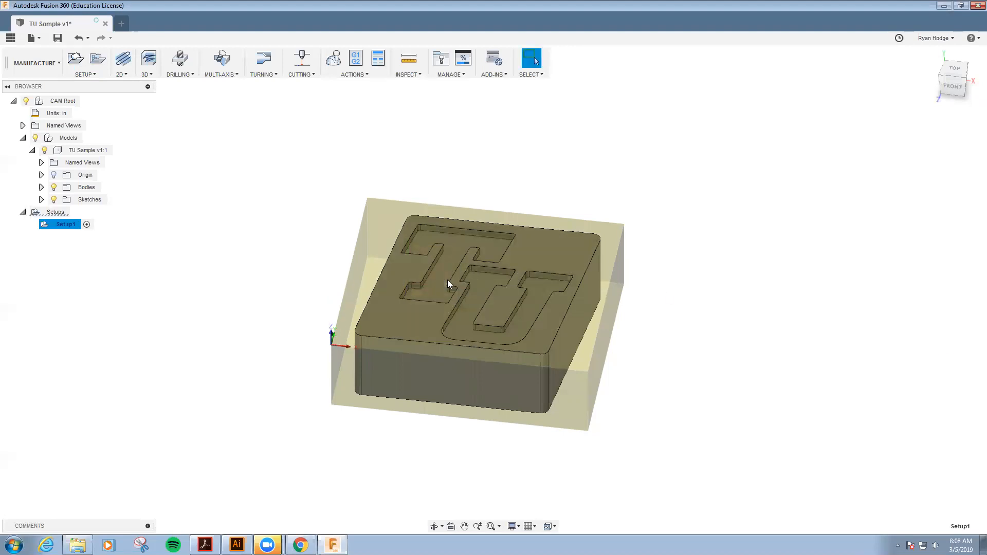
Download Wood.tools from the 1. CNC Tooling folder of the Engr 2191 project through its web page.
click(11, 41)
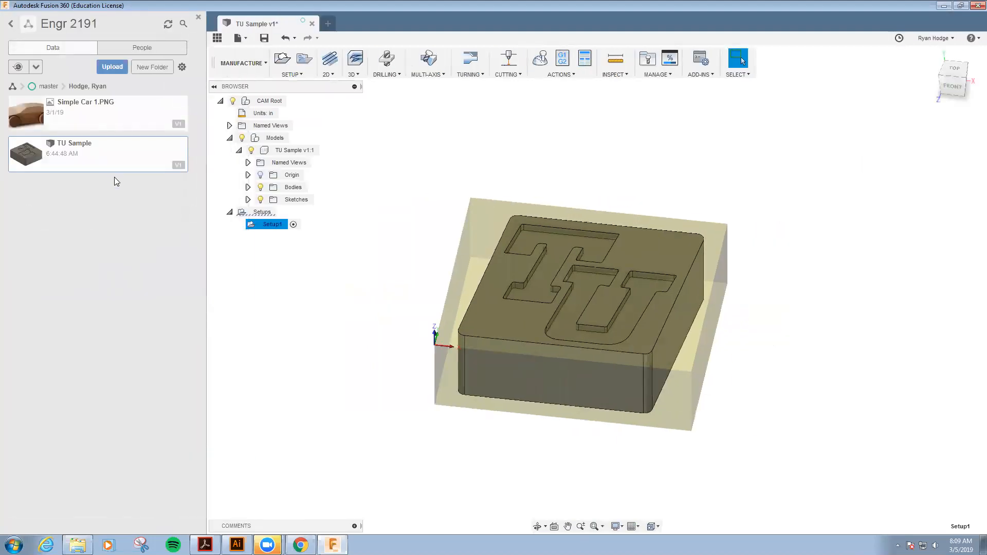
click(49, 87)
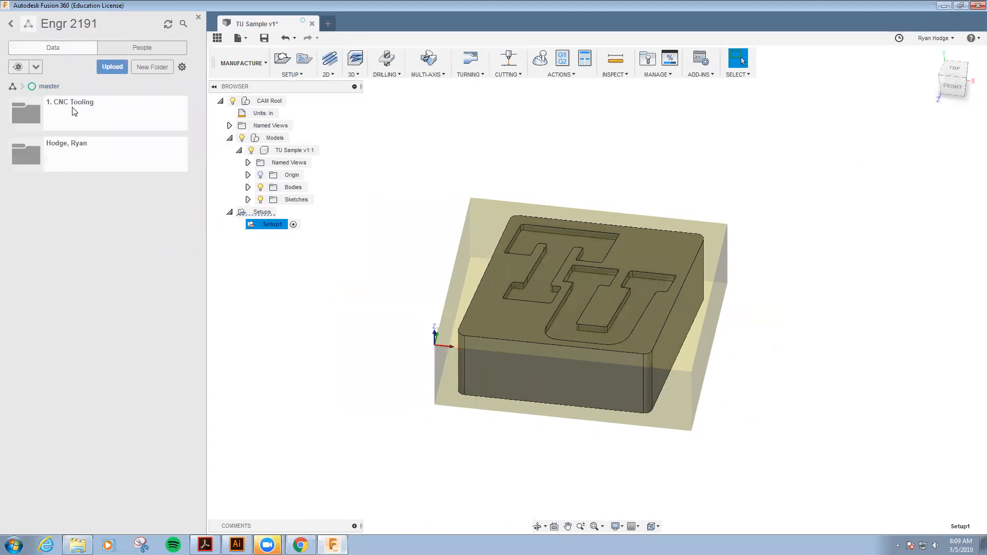
double_click(74, 111)
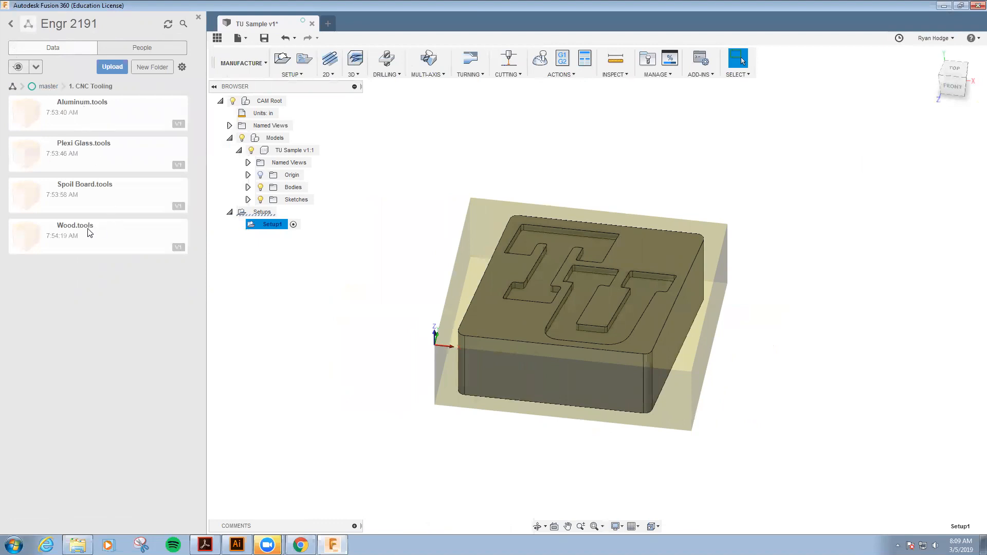
double_click(89, 233)
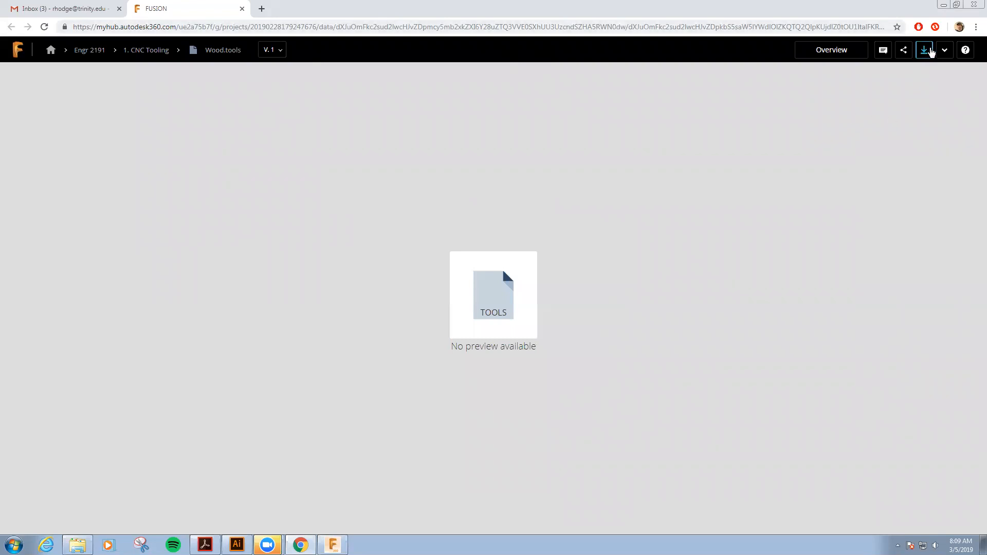
click(926, 53)
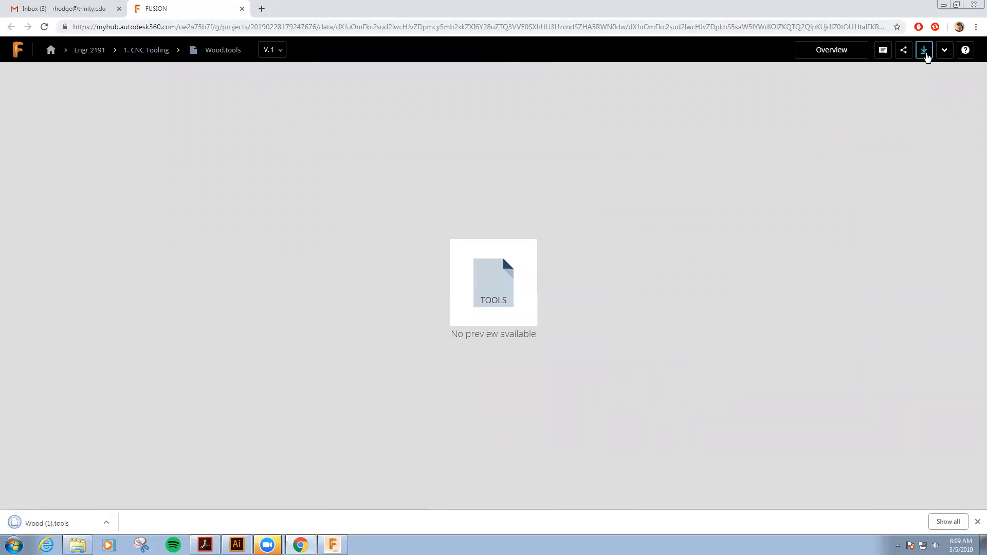
Switch back to Fusion 360, hide the project data and open the CAM Tool Library.
click(333, 545)
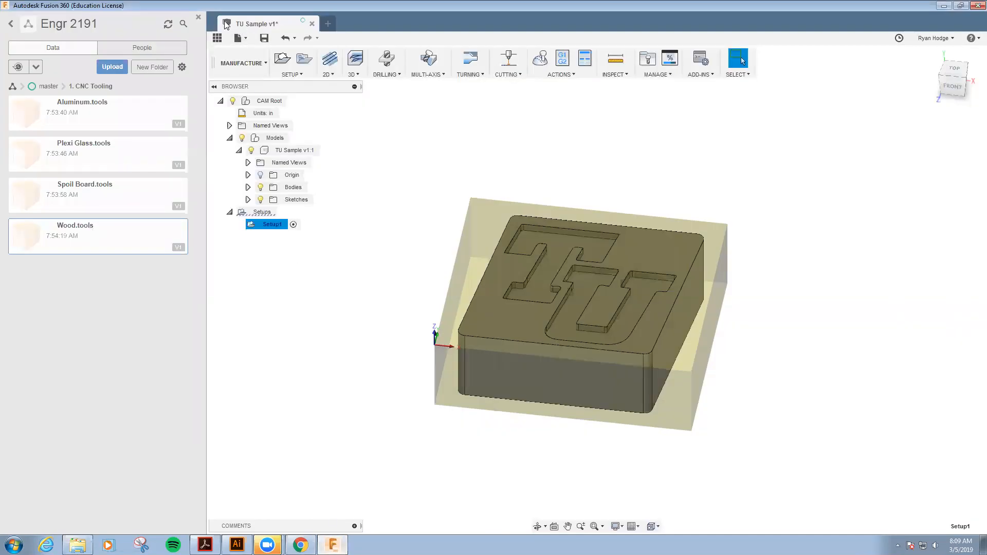
click(217, 38)
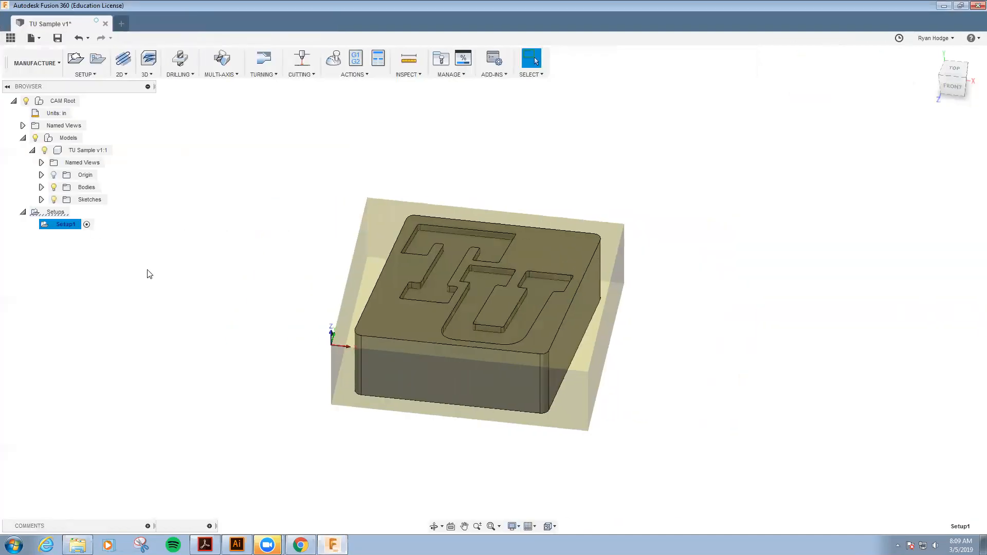
click(457, 76)
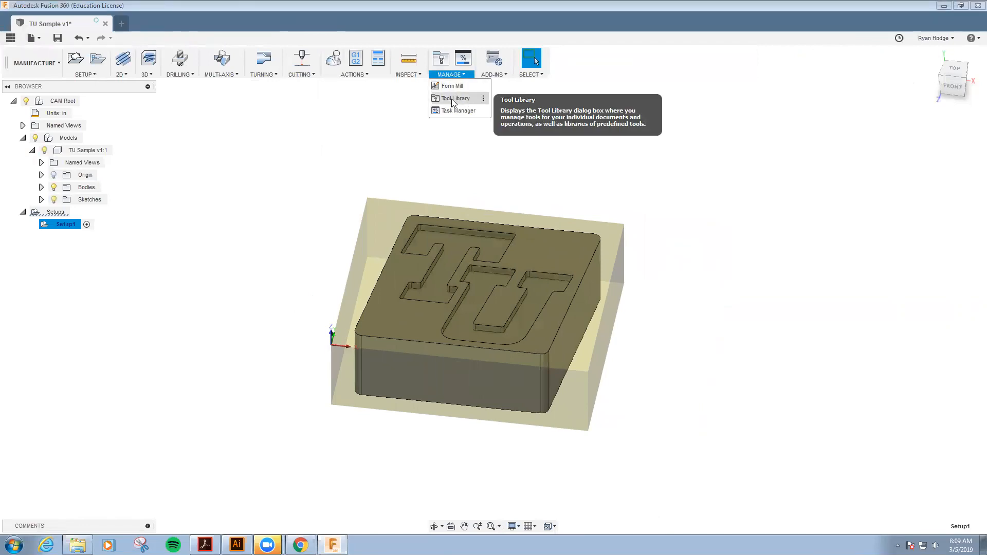
click(455, 99)
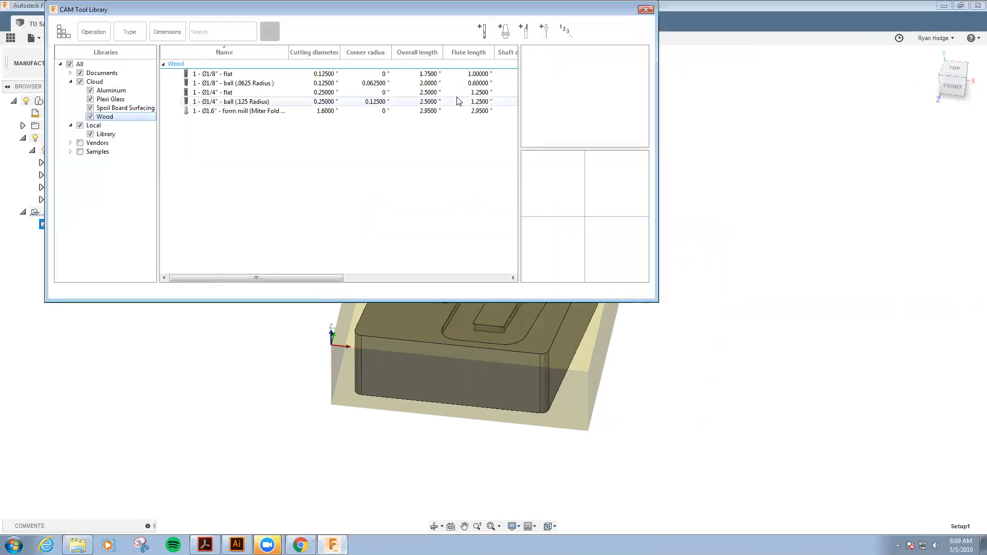
Delete the existing Wood library from the Cloud tool libraries and confirm the deletion.
click(111, 109)
click(108, 117)
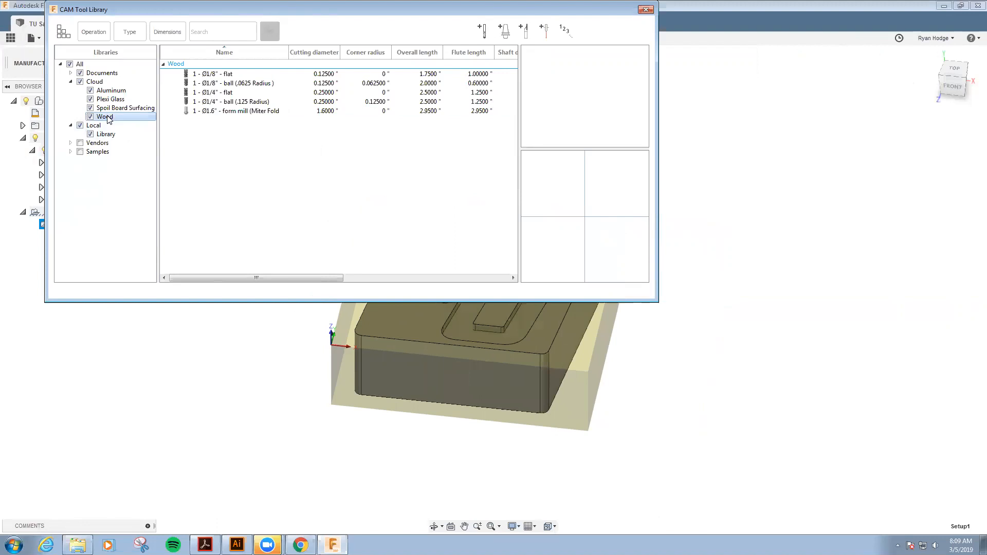
right_click(109, 120)
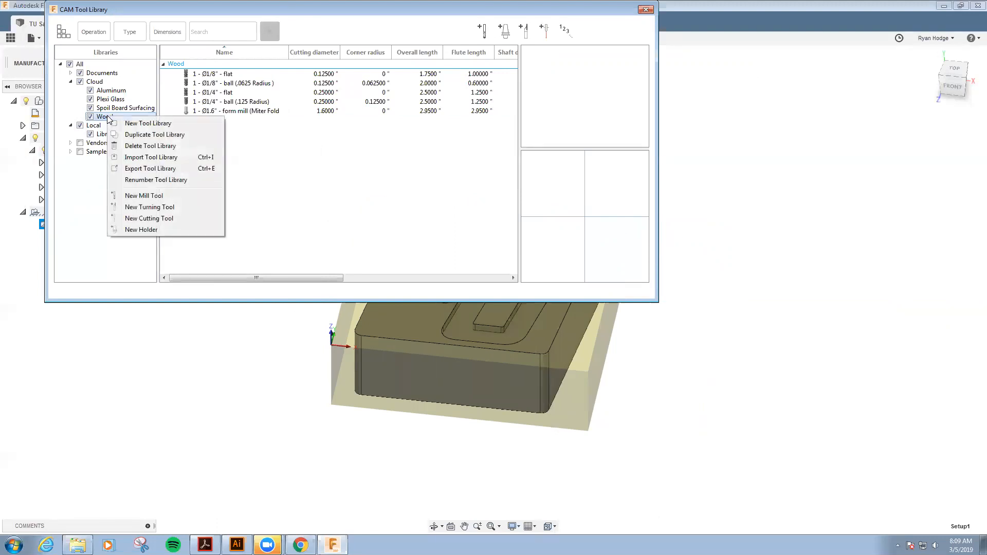
click(150, 146)
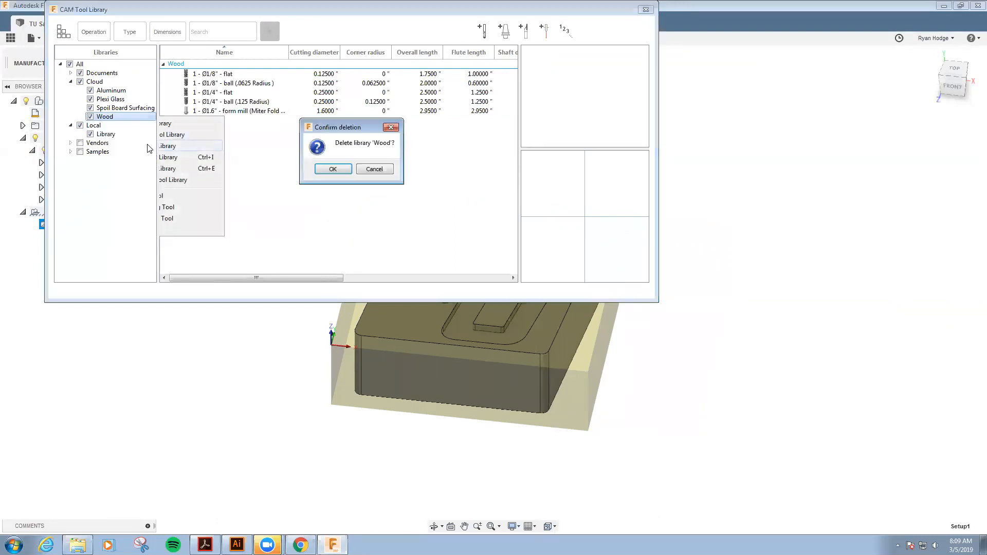
click(334, 169)
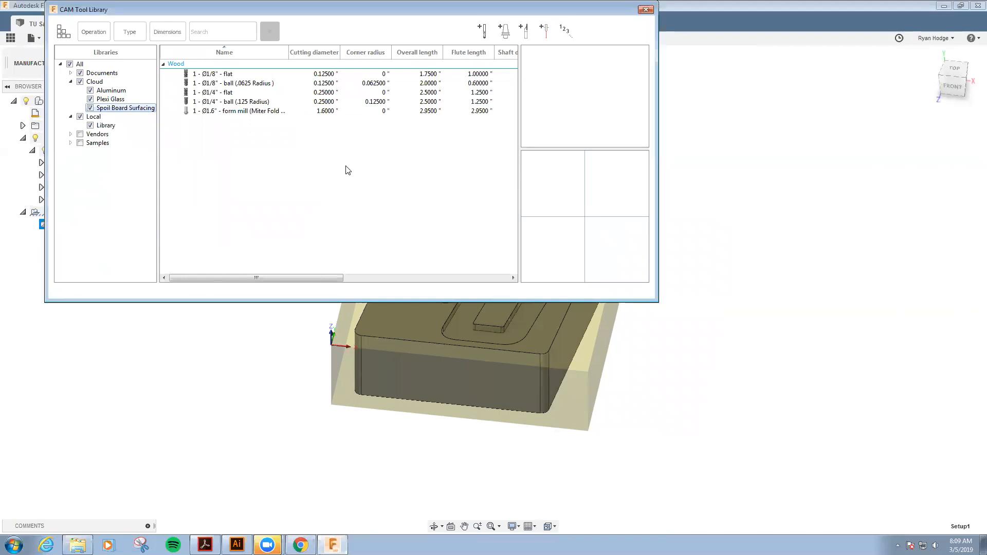
Create a new tool library named Wood under the Cloud libraries.
click(98, 85)
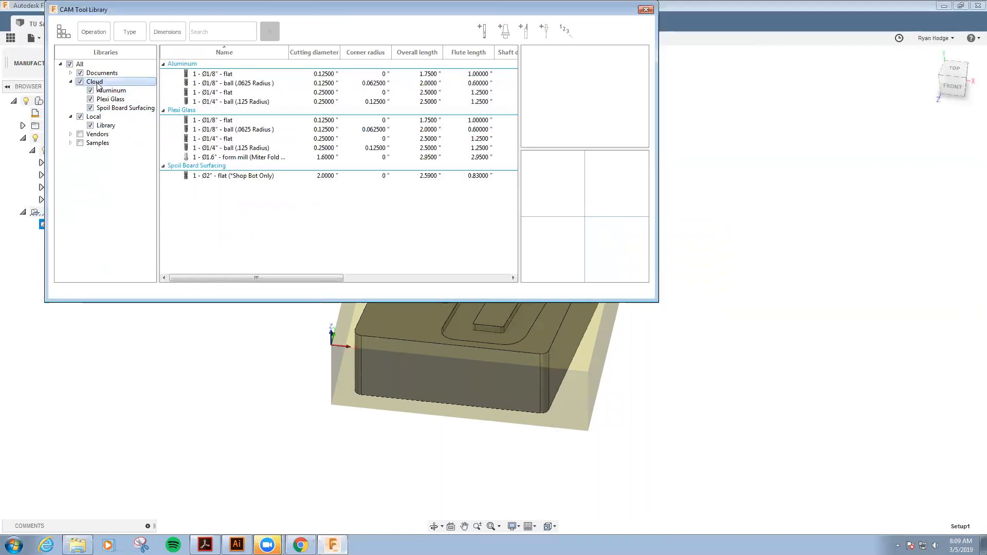
right_click(97, 85)
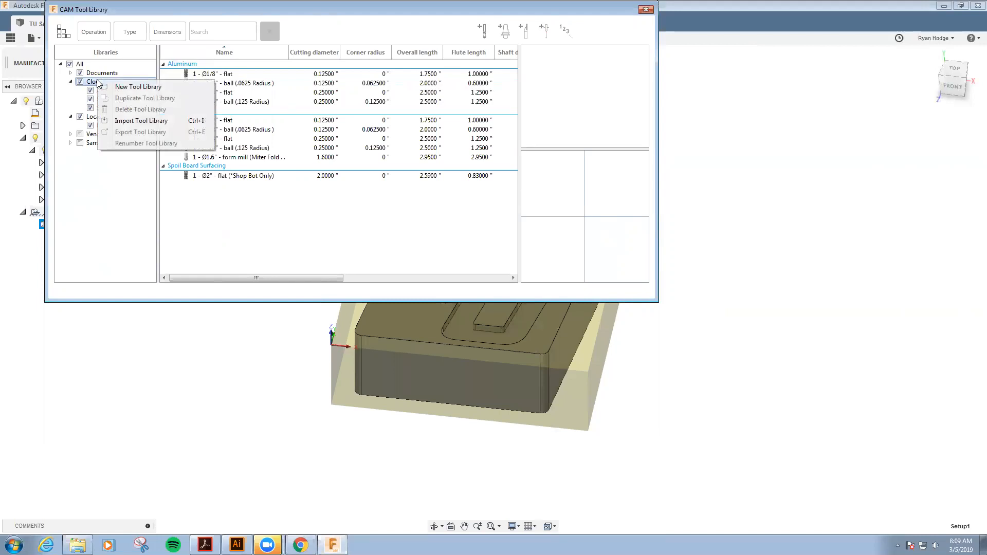
click(144, 90)
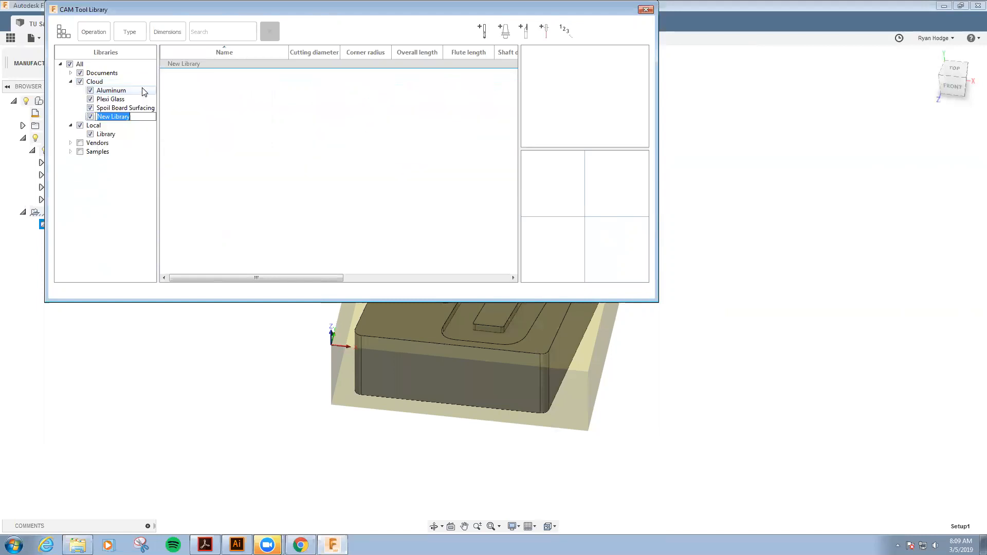
text(Wood)
key(Return)
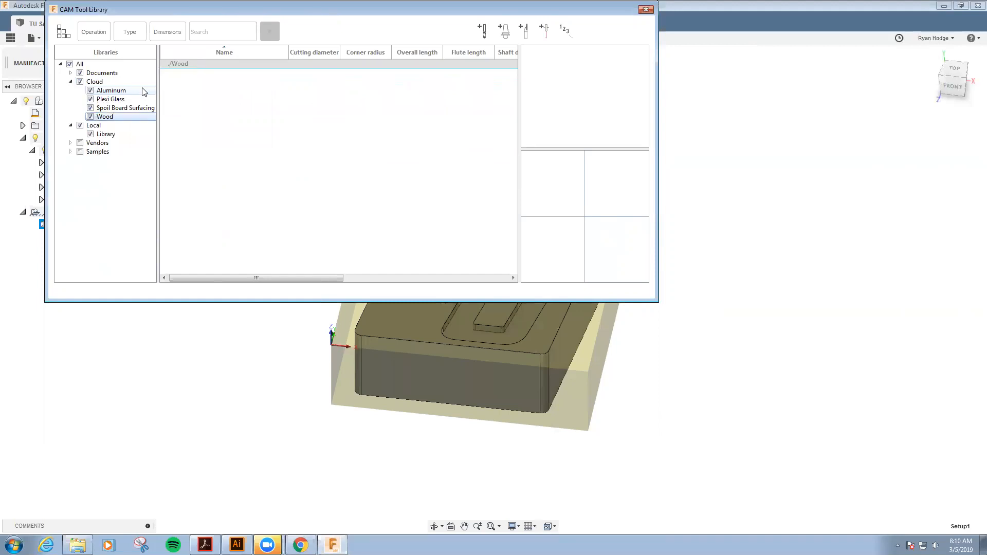
Import Wood.tools from the Downloads folder into the new Wood cloud library and close the tool library.
right_click(218, 97)
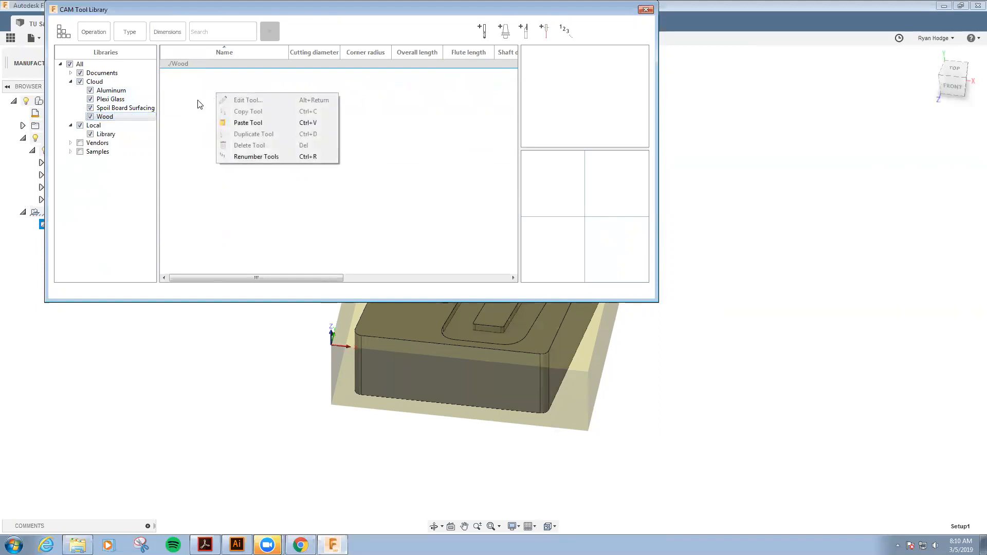
click(204, 105)
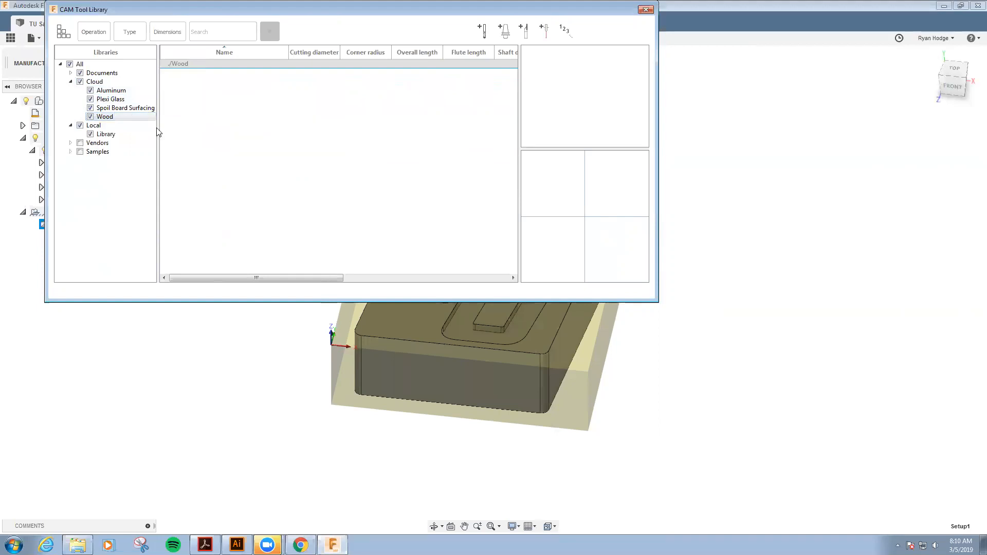
right_click(117, 121)
click(164, 156)
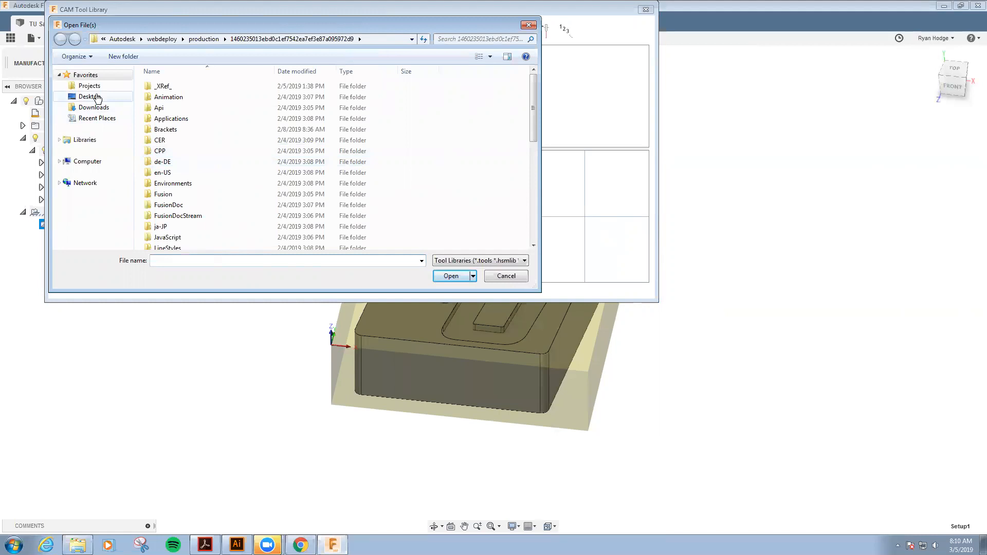
click(92, 106)
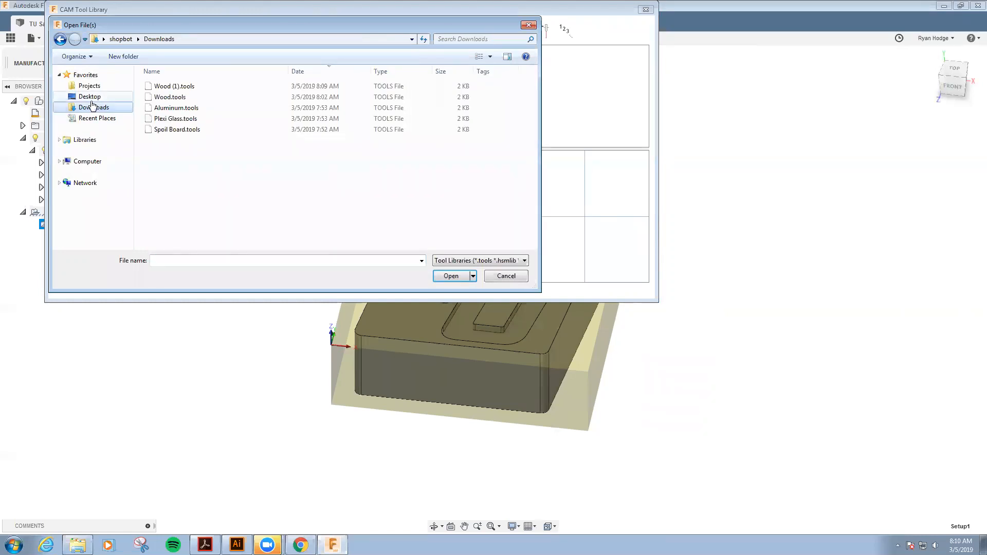
click(164, 98)
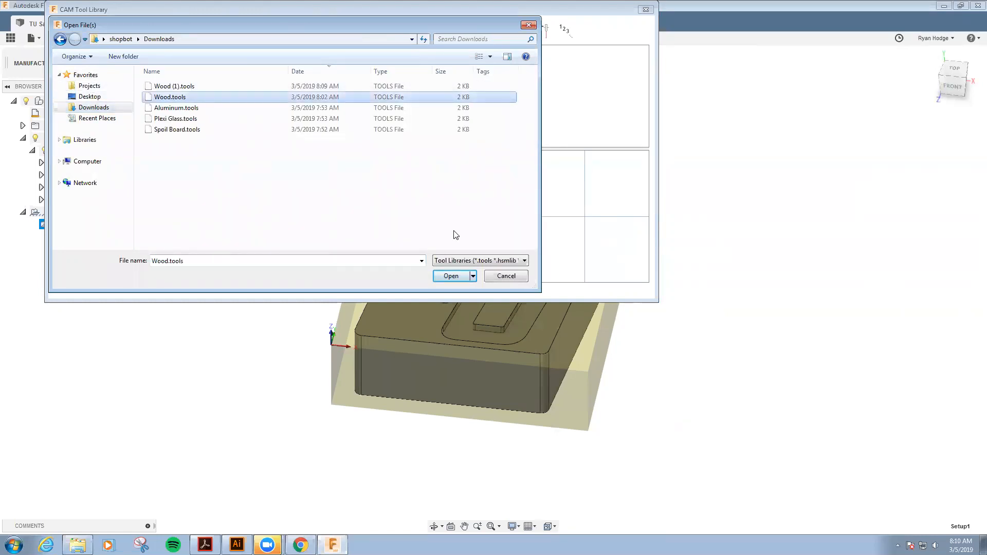
click(451, 276)
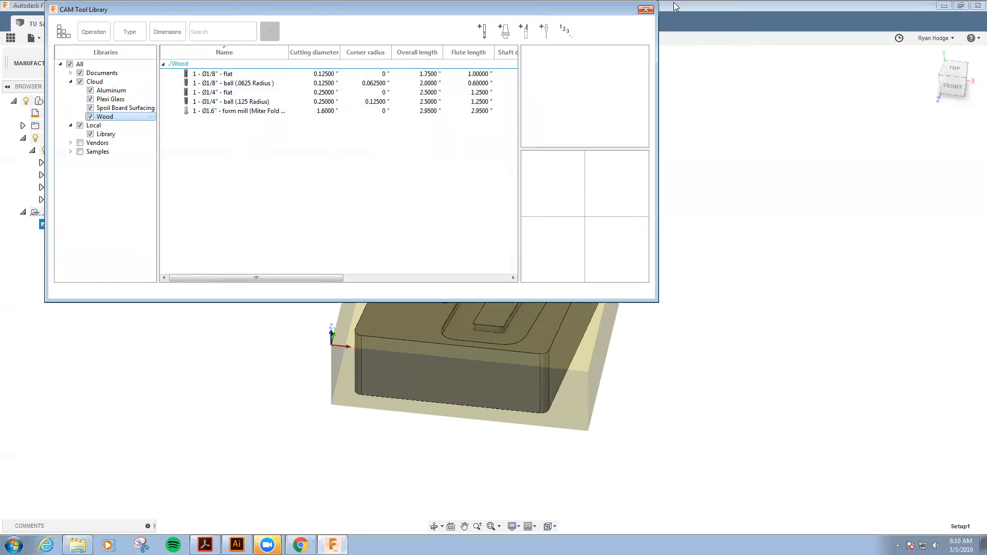
click(646, 10)
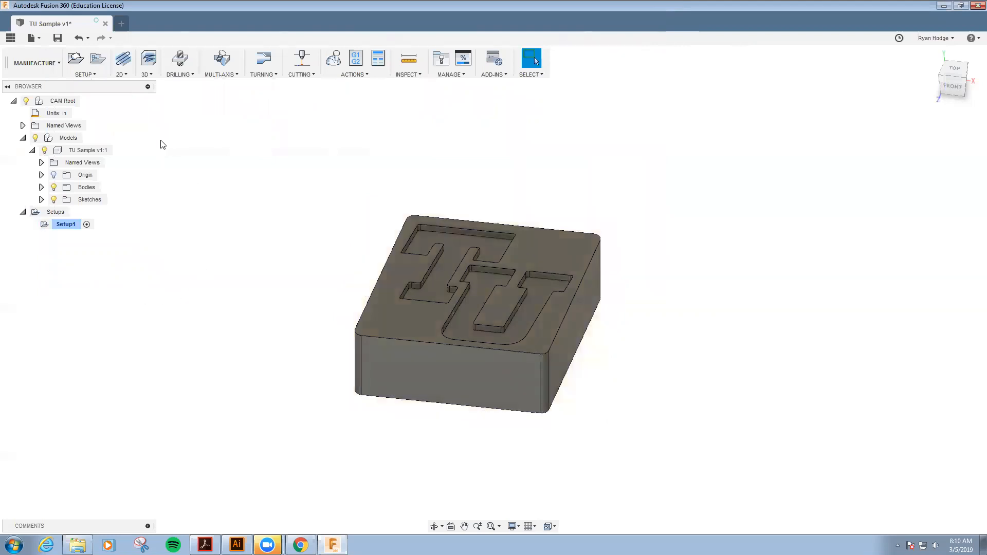
click(122, 76)
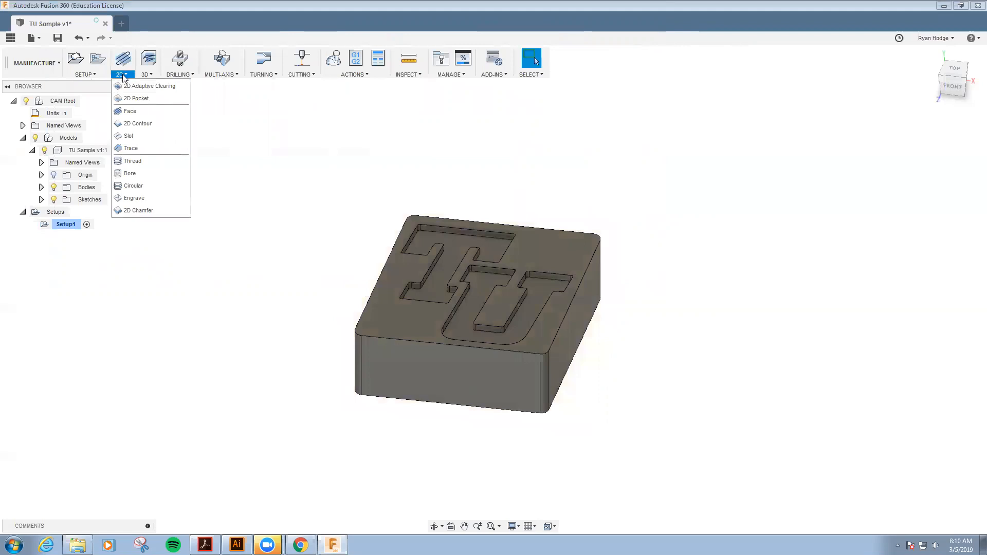
click(139, 99)
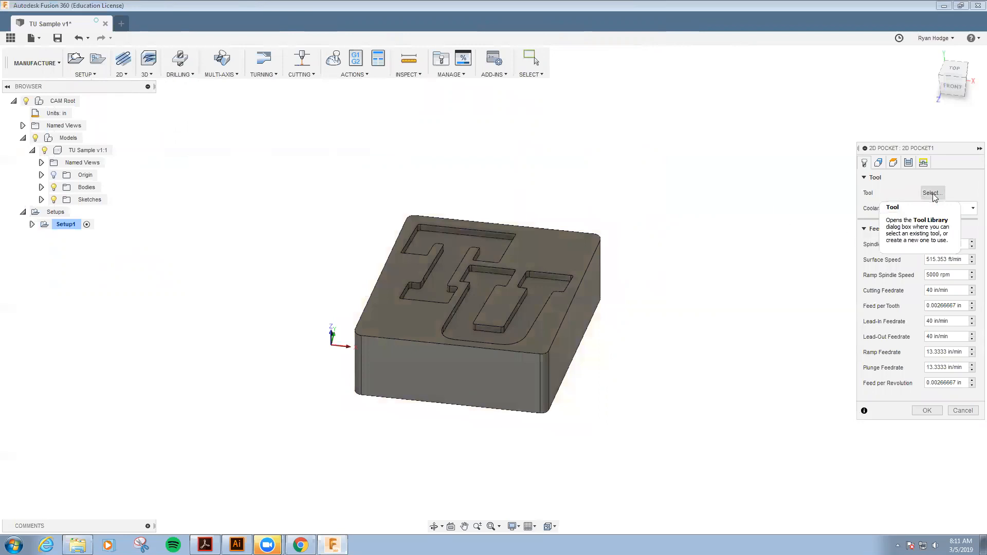
click(934, 195)
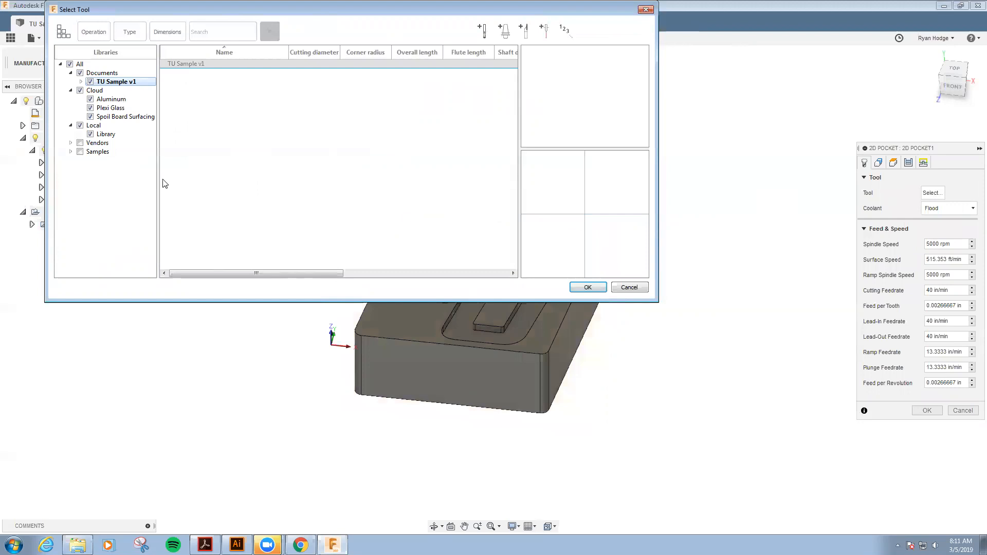
click(114, 119)
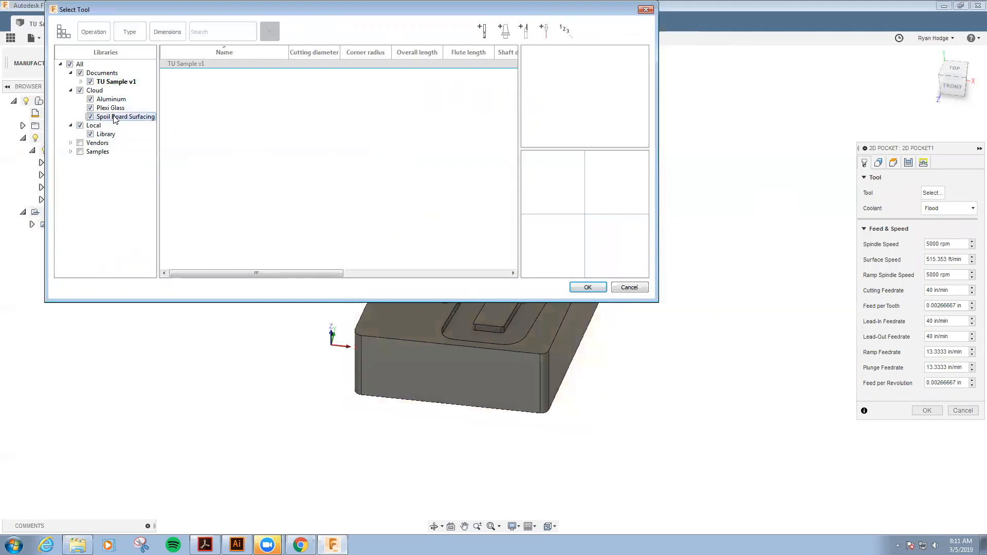
click(111, 108)
click(112, 100)
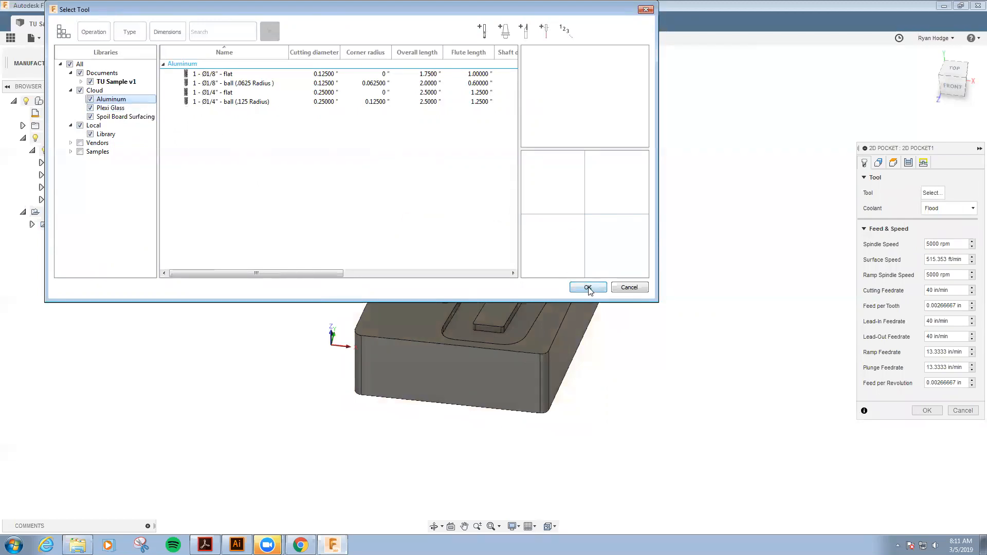
click(588, 288)
click(963, 411)
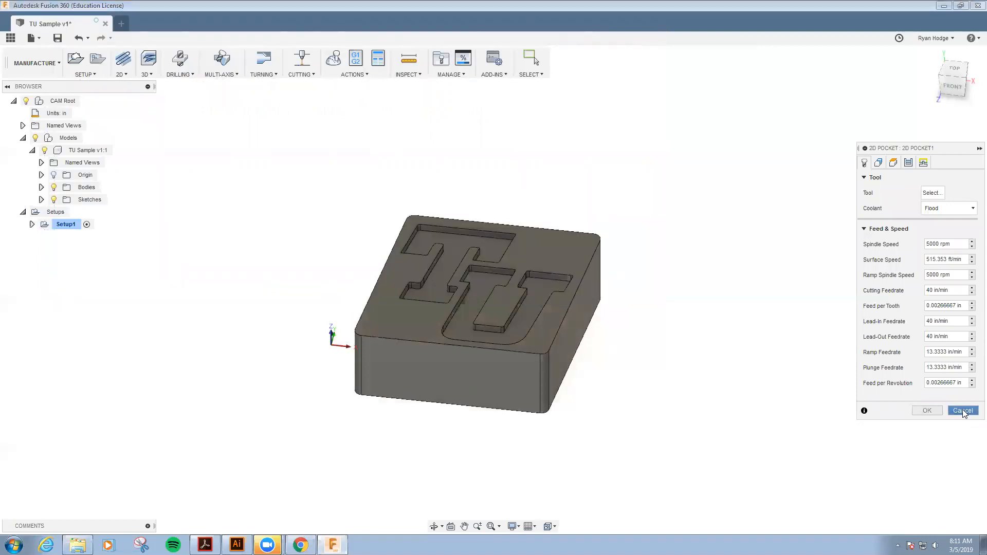
Reopen the CAM Tool Library and add a cloud tool library named Wood again.
click(451, 78)
click(456, 98)
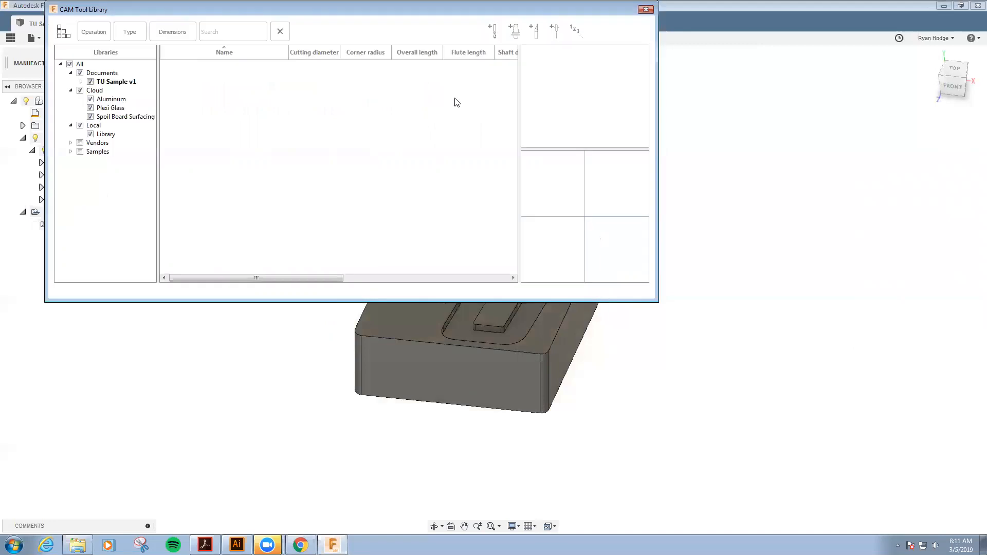
click(95, 91)
right_click(96, 92)
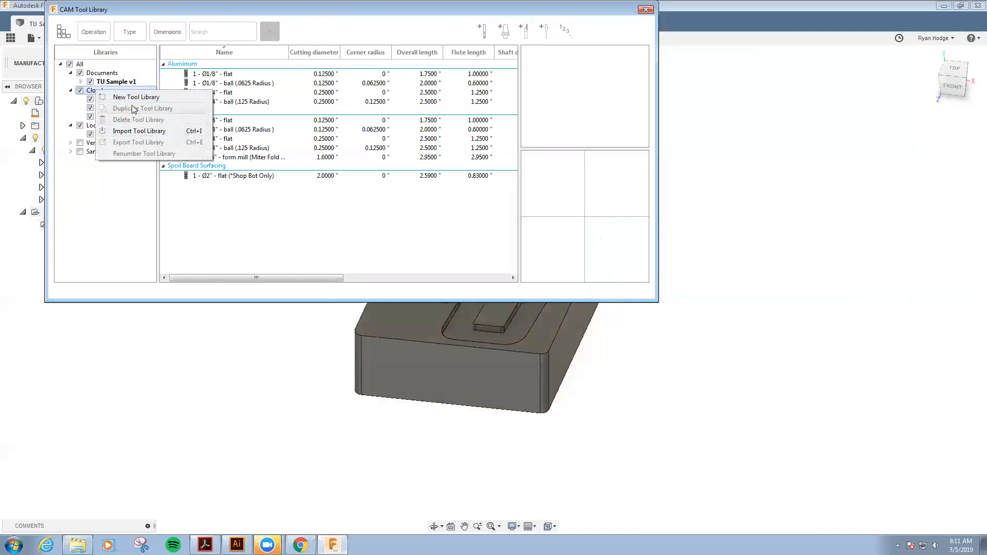
click(138, 97)
text(Wood)
key(Return)
Import the downloaded Wood.tools file into the recreated Wood library and close the tool library.
right_click(112, 127)
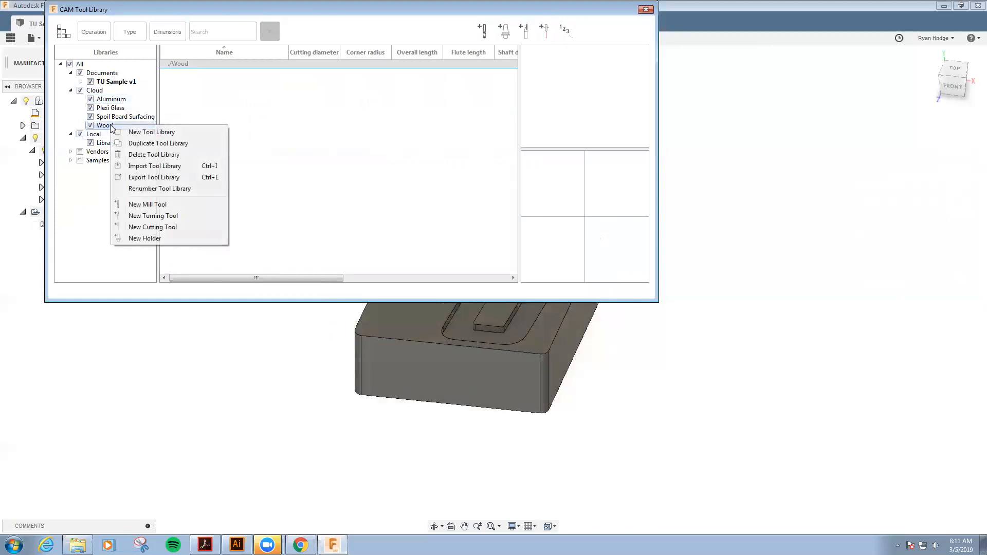
click(162, 167)
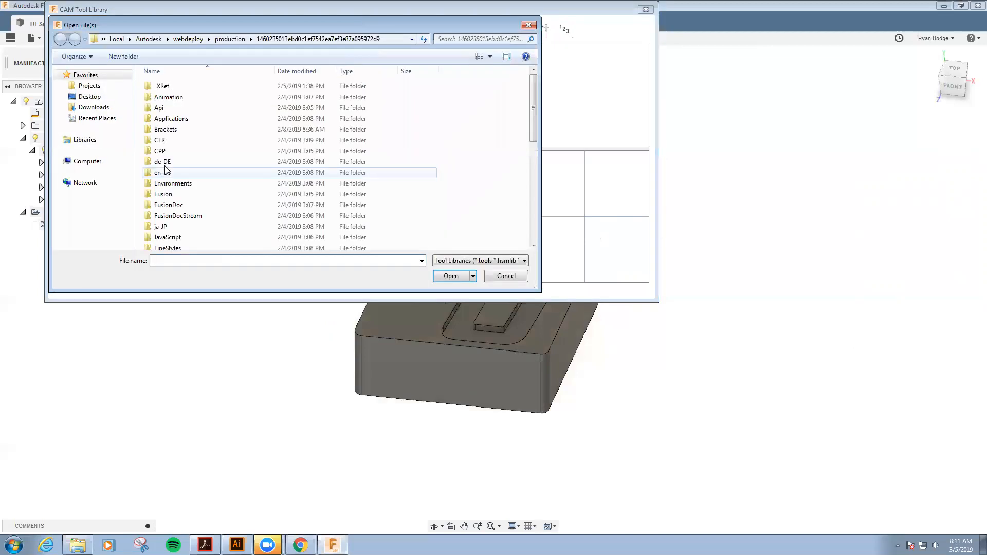
click(94, 107)
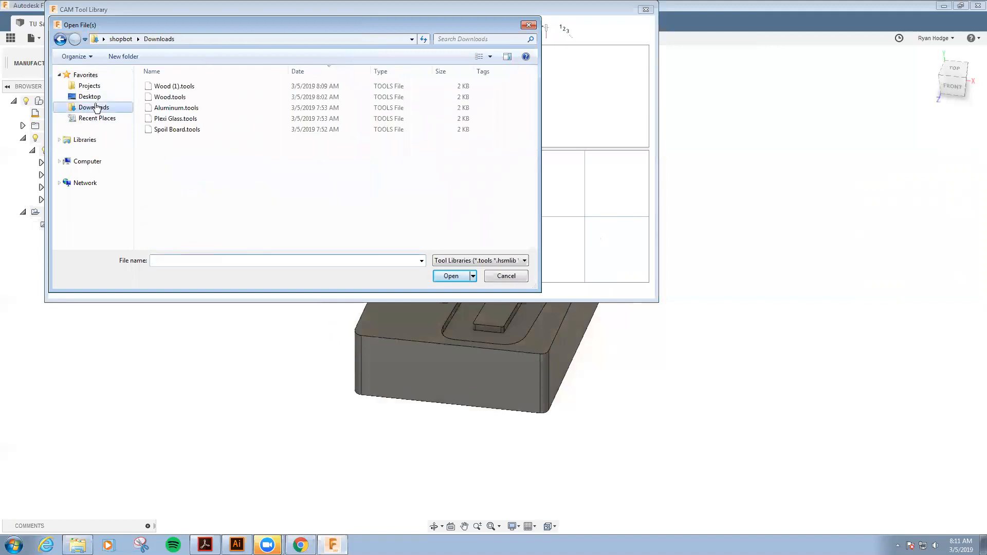
click(172, 97)
click(452, 277)
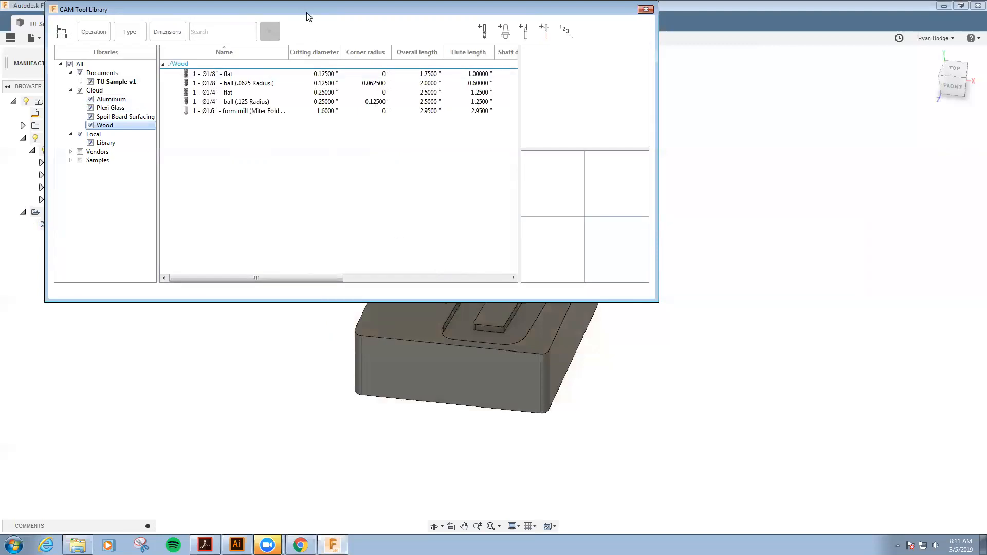
drag(306, 12, 320, 76)
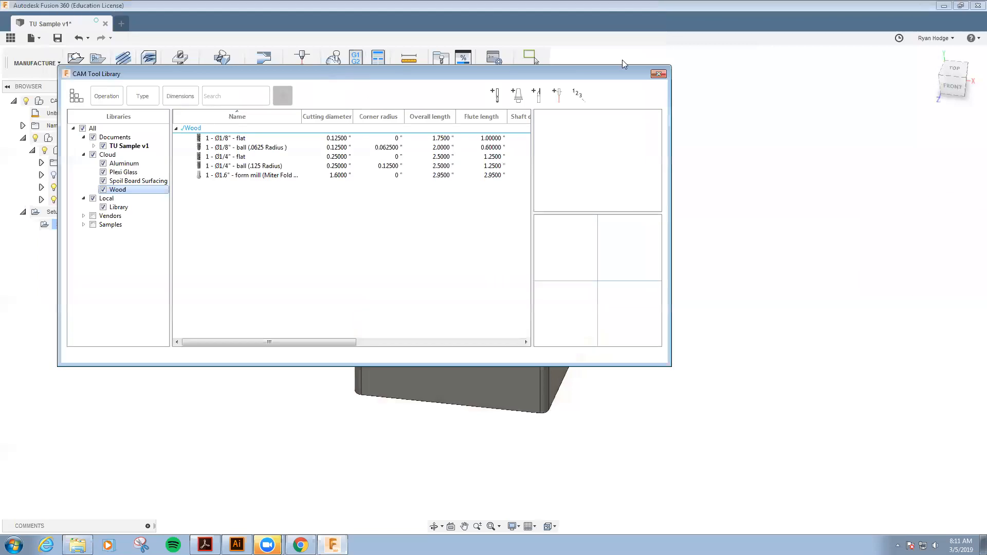
click(659, 75)
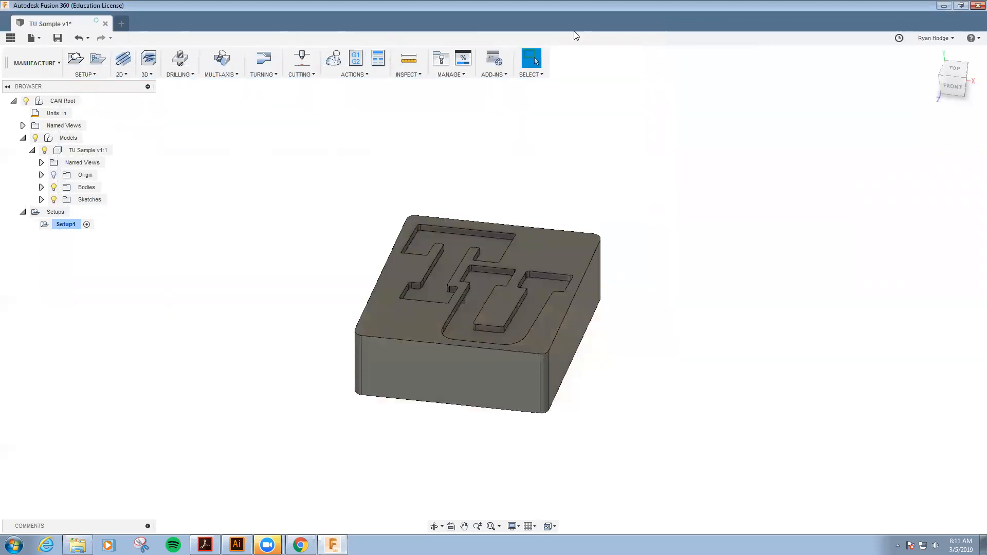
Save the TU Sample design with the version description User Saved.
click(58, 38)
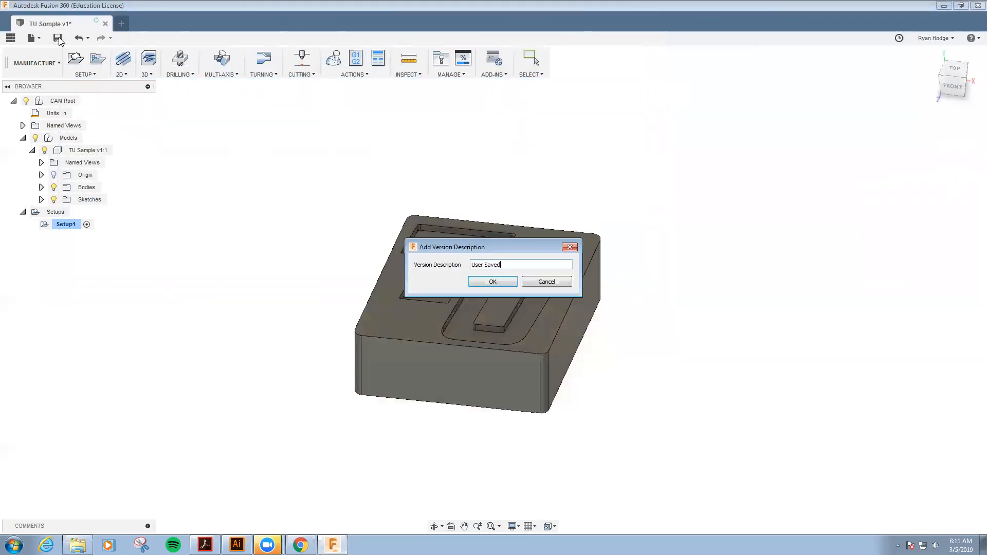
click(492, 282)
Check the tools in the Wood cloud library through the CAM Tool Library and close it.
click(465, 75)
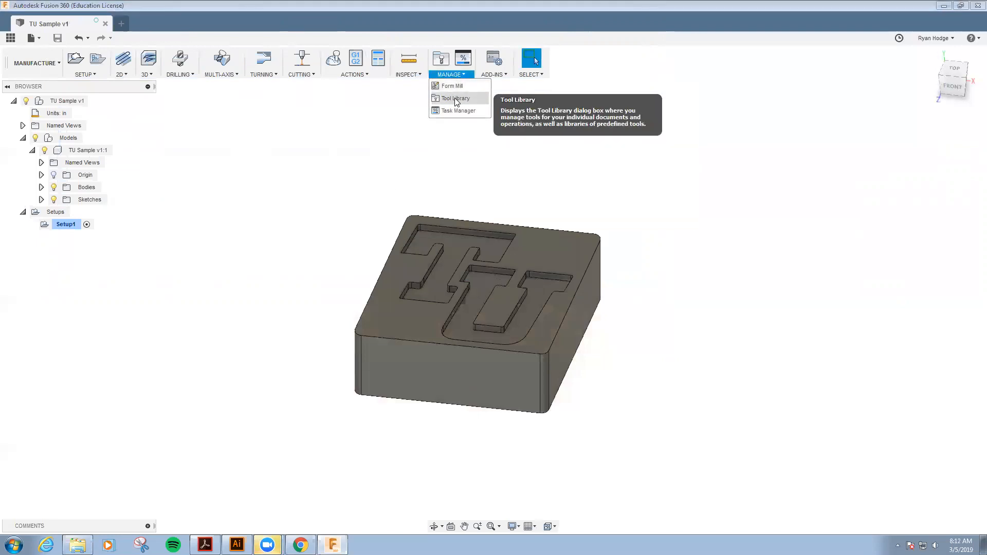
click(455, 98)
click(114, 190)
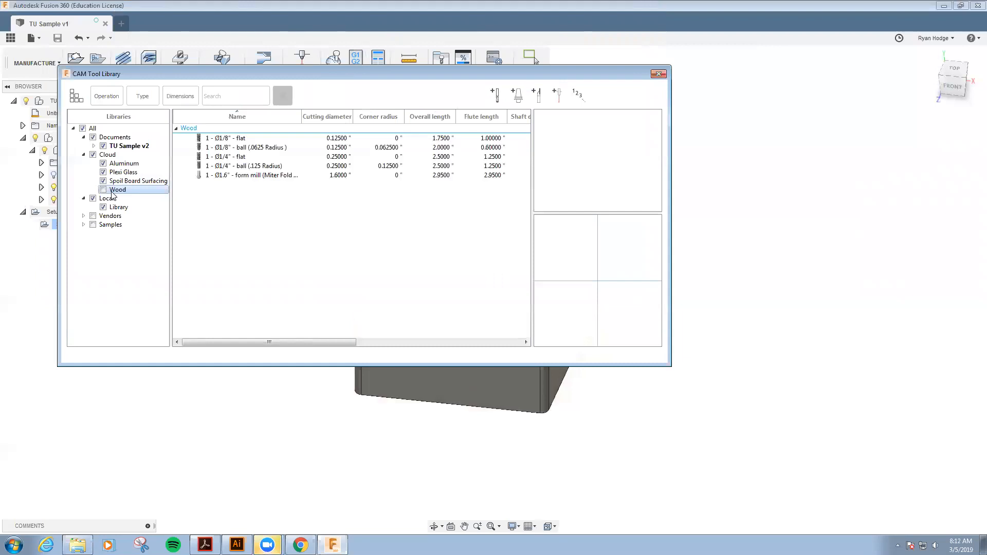
click(659, 73)
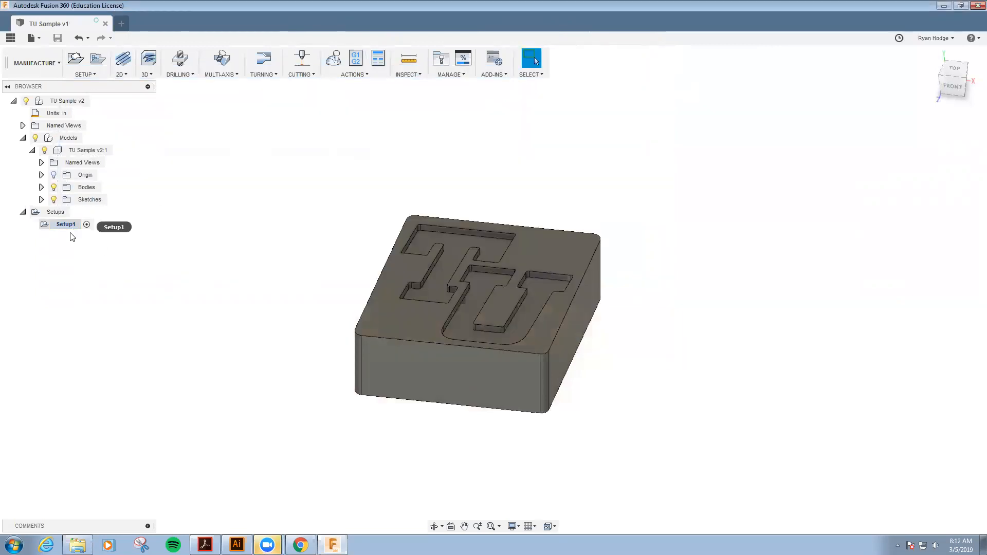
Create a 2D Pocket operation in Setup1 using the 1/4" flat tool from the Wood cloud library.
click(122, 75)
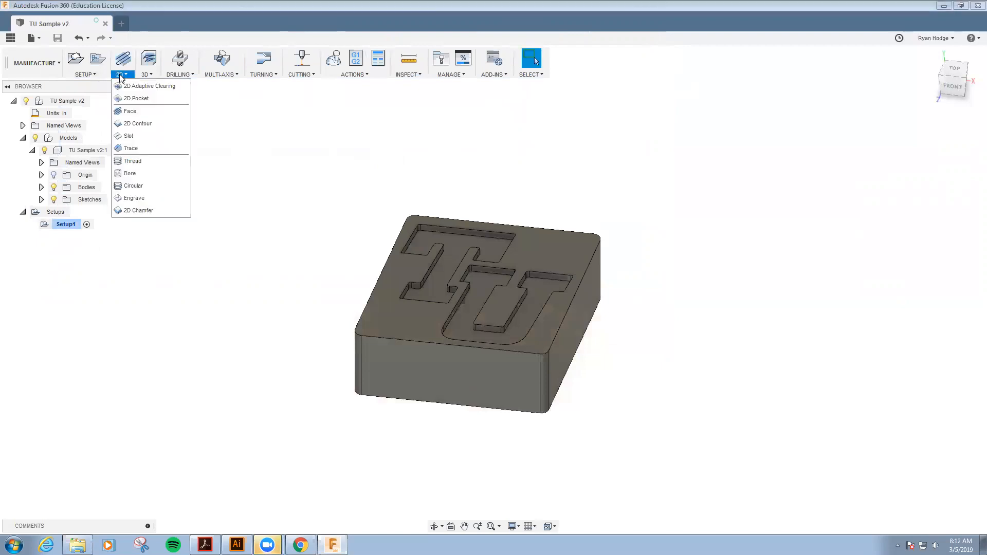
click(144, 98)
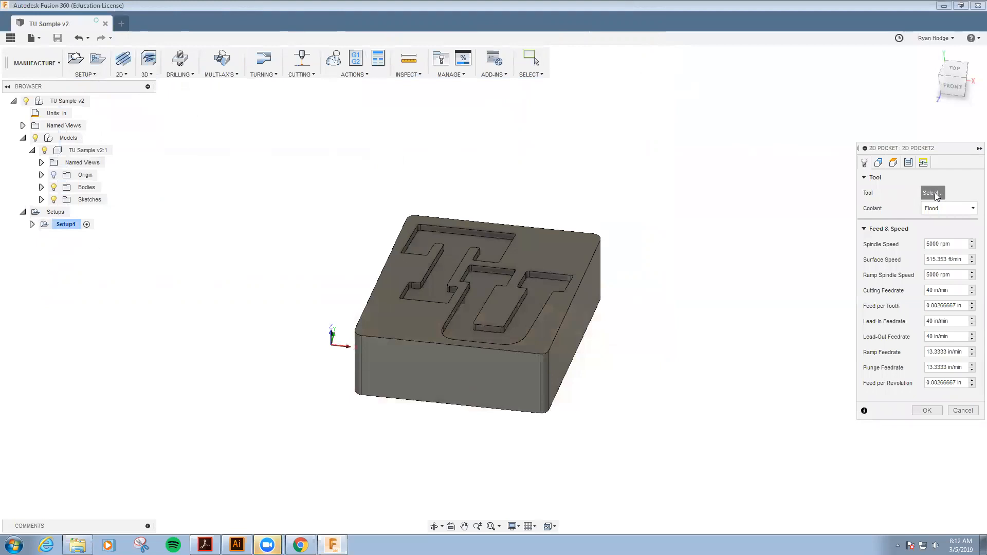
click(933, 193)
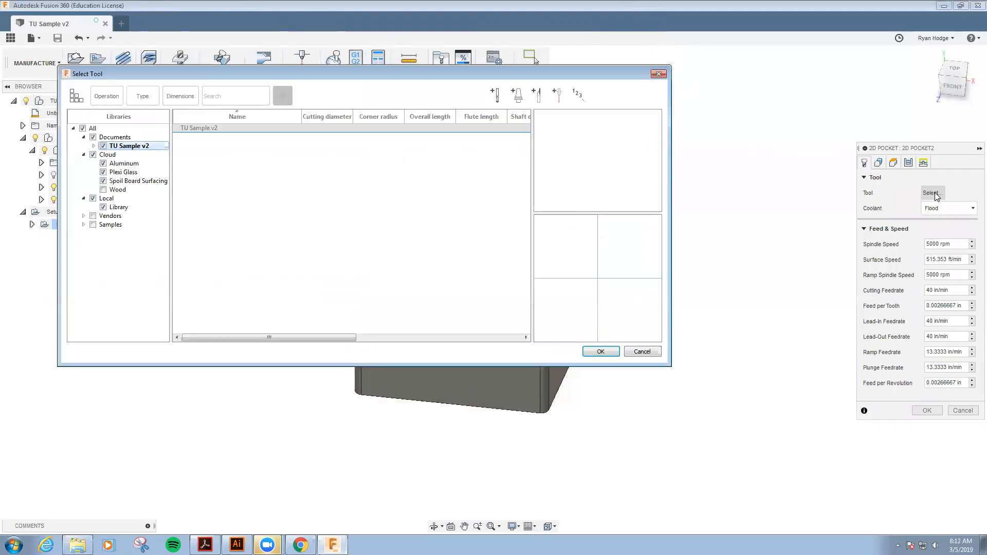
click(118, 190)
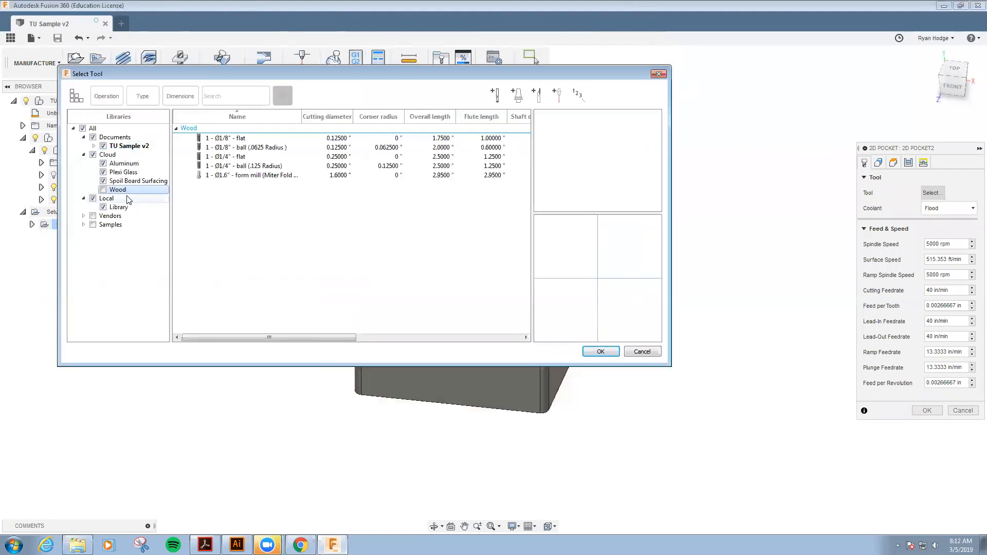
click(245, 161)
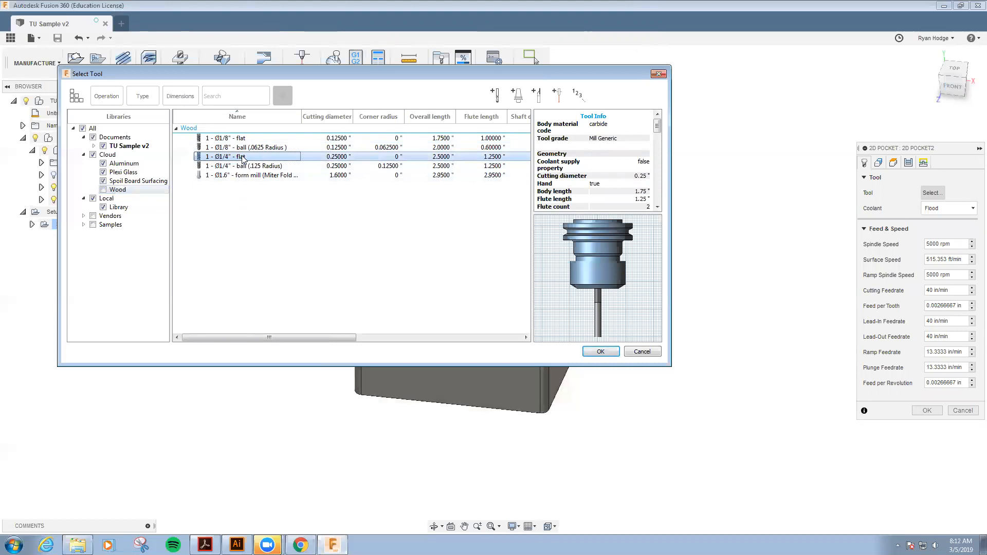
click(604, 350)
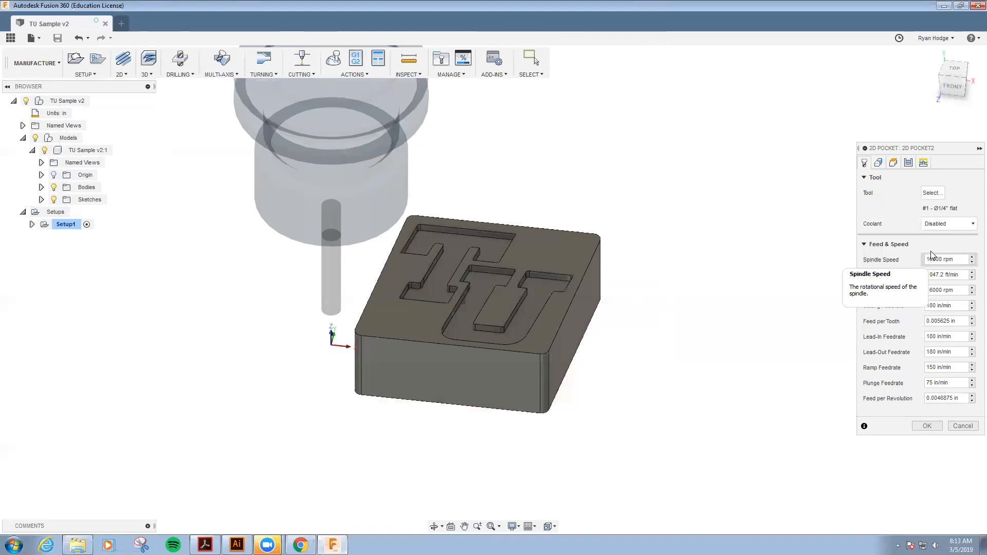
Select the floors of the T and U recesses as the pocket geometry.
click(880, 163)
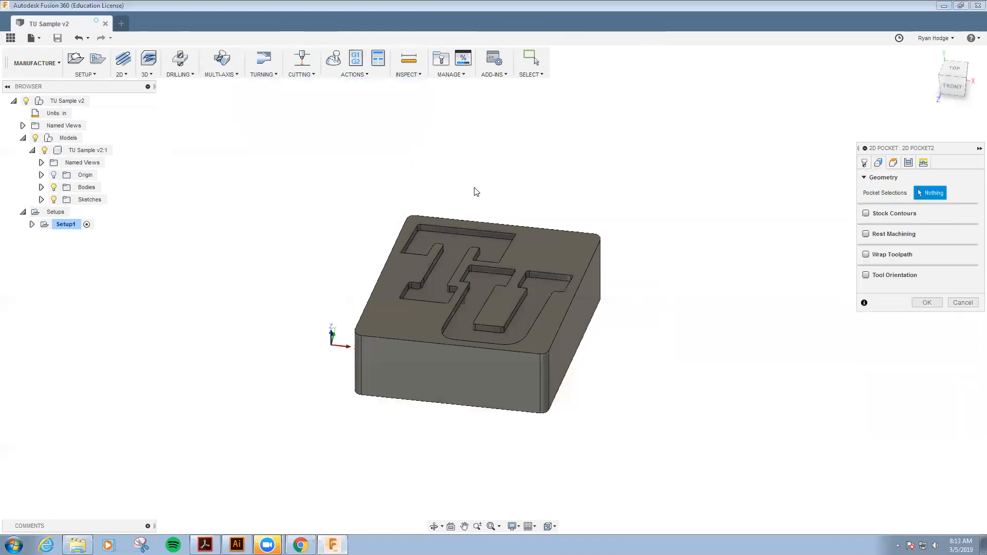
click(473, 258)
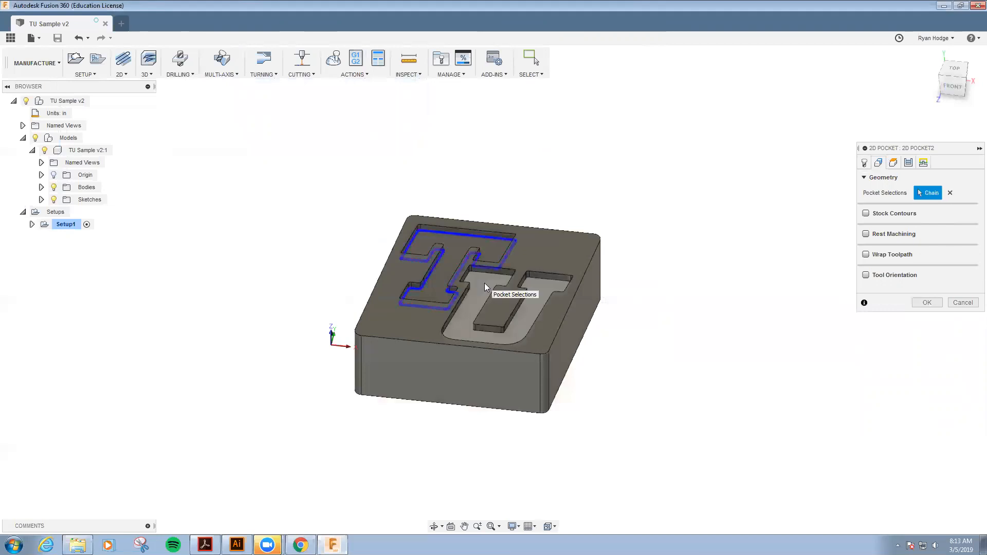
click(485, 282)
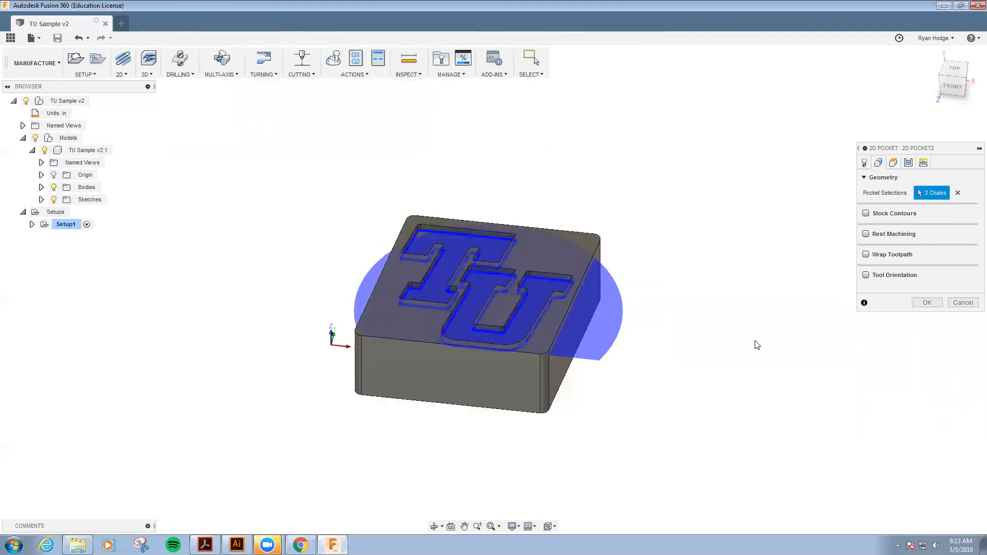
Set the pocket's bottom height offset to -.01 in from the selected contours.
click(894, 163)
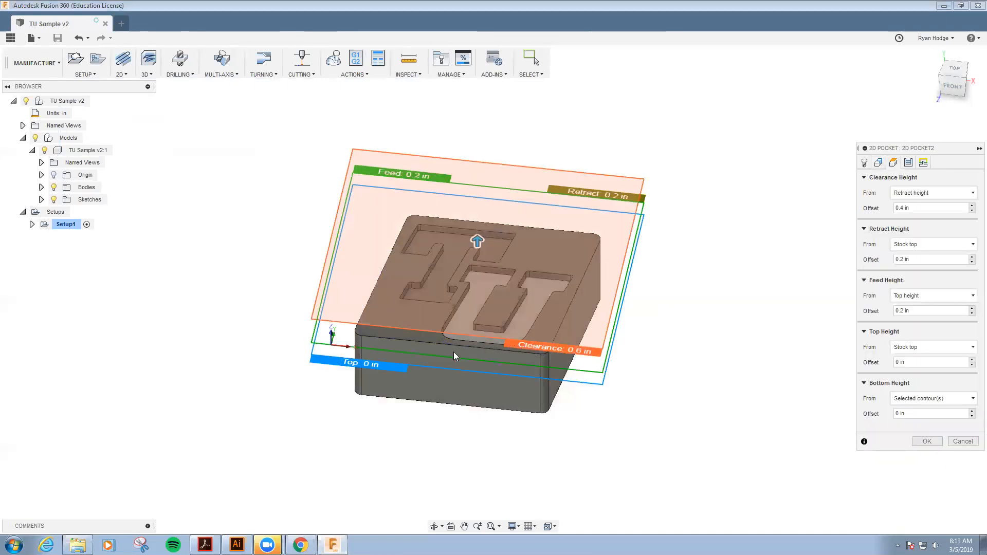
shift+middle_drag(454, 352, 425, 287)
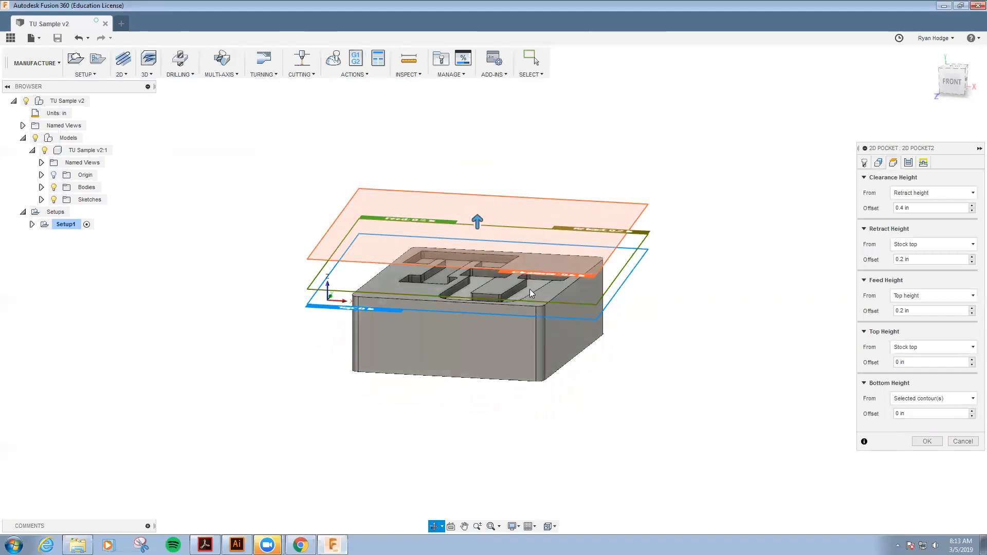
click(910, 414)
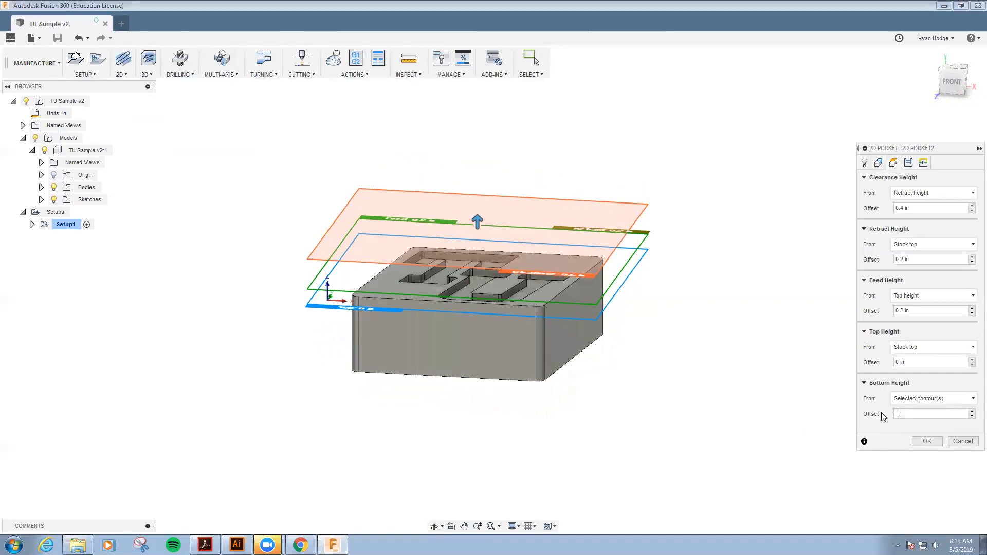
text(-.01)
Check the sideways compensation options and turn off Stock to Leave for the pocket passes.
click(909, 162)
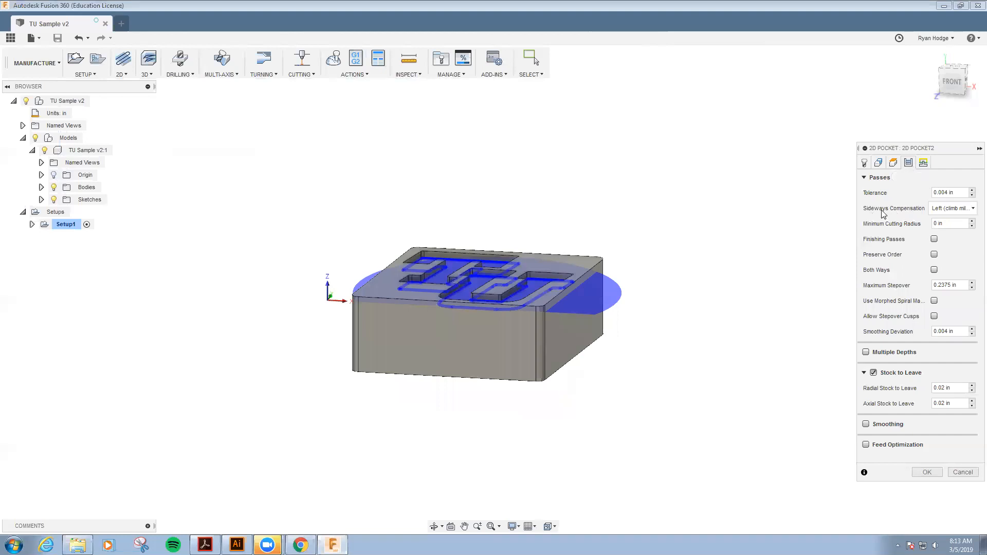
click(973, 209)
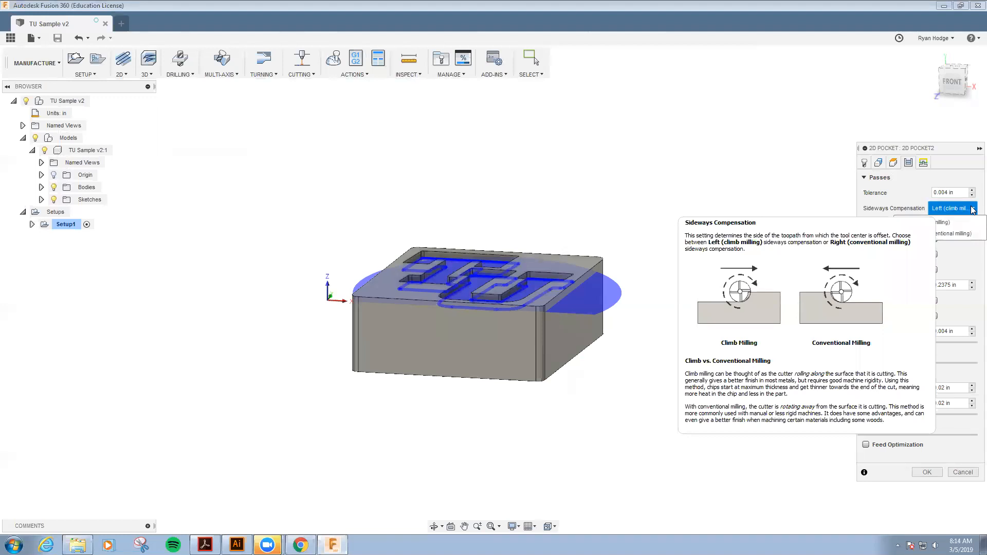
click(967, 263)
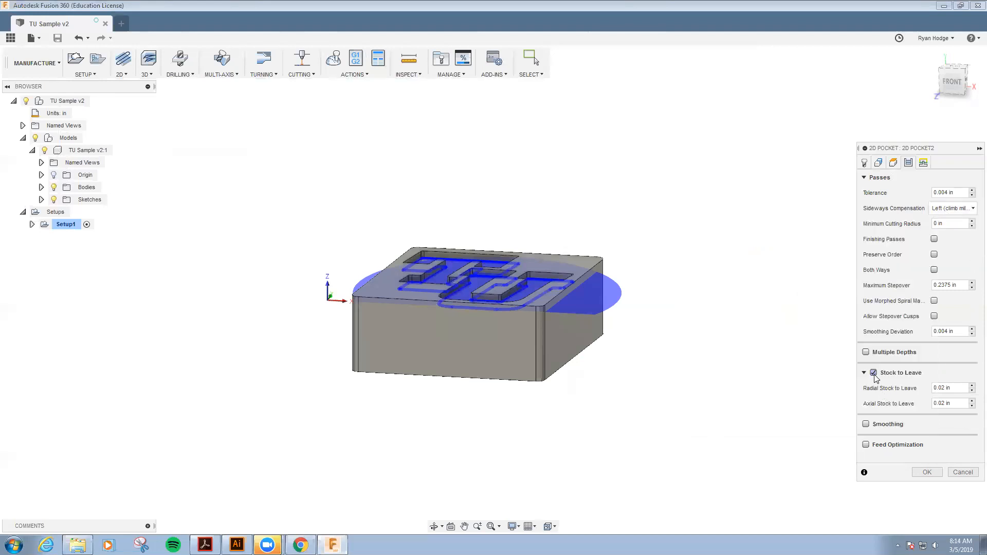
mouse_move(876, 378)
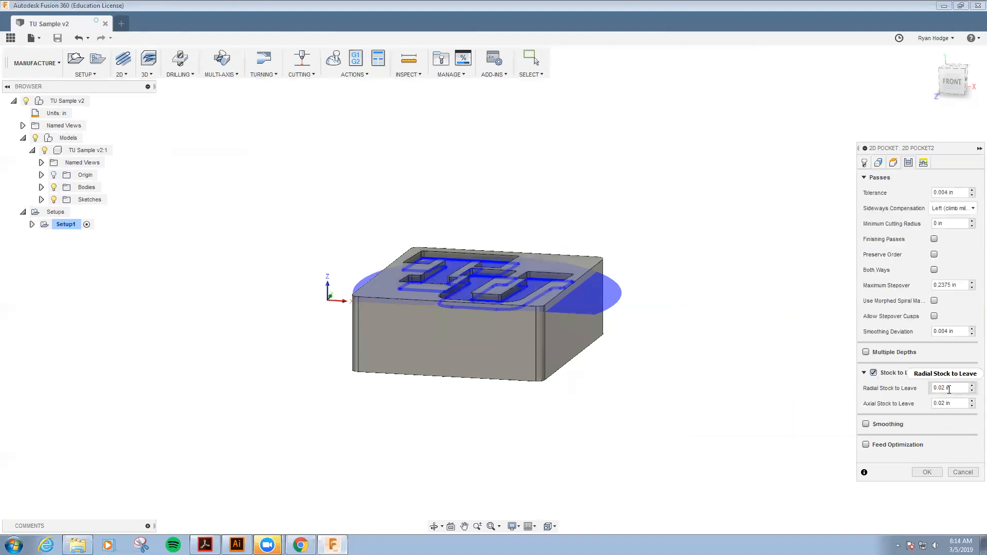
mouse_move(944, 389)
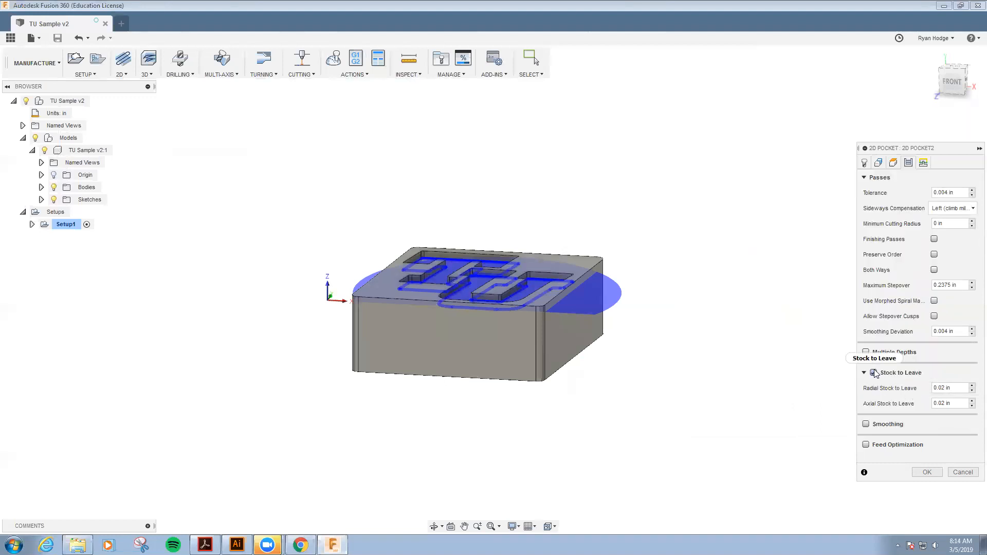
click(874, 373)
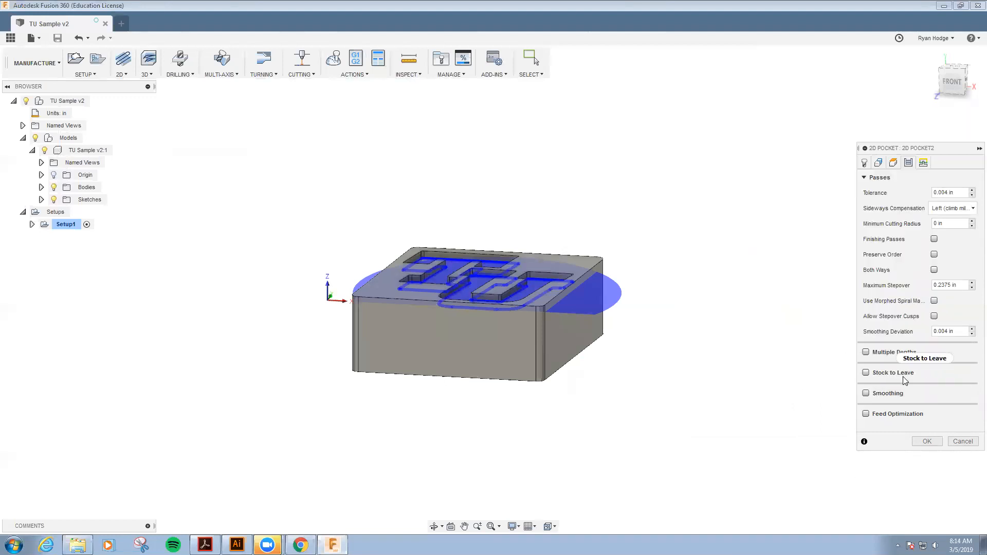
Enable Multiple Depths and Feed Optimization for the pocket passes.
click(867, 353)
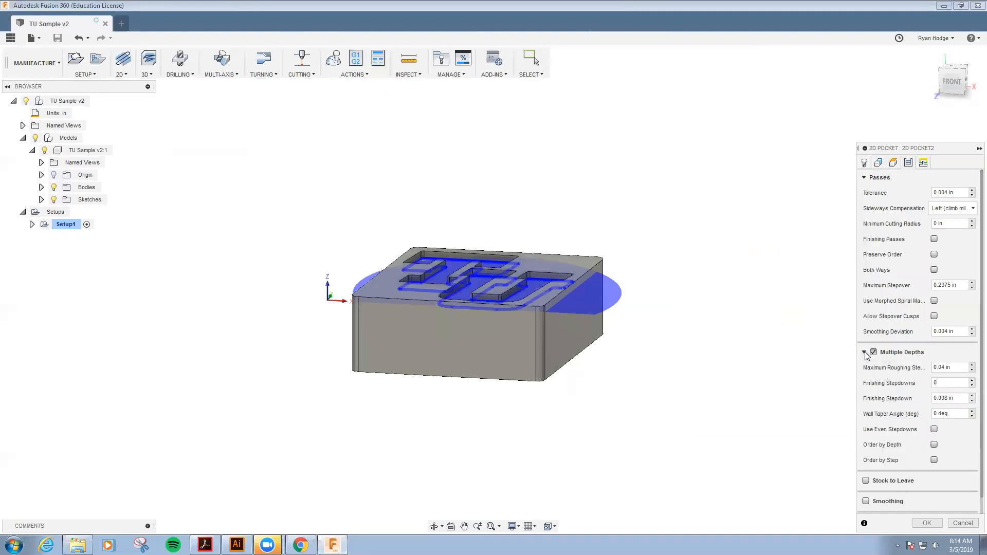
click(943, 367)
scroll(935, 444, down, 2)
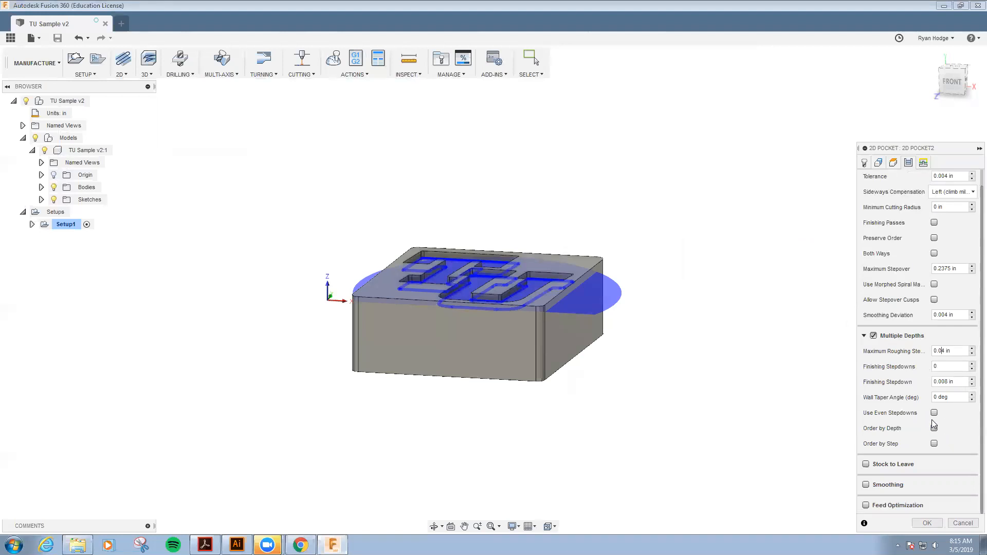
click(867, 506)
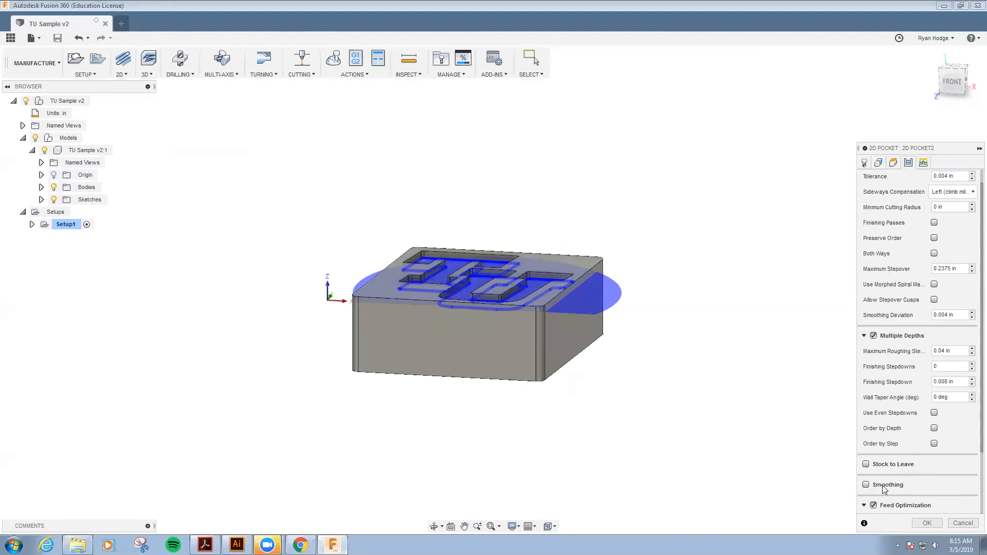
scroll(874, 506, down, 3)
scroll(898, 456, up, 3)
Review the linking settings, generate the 2D Pocket toolpath, and inspect it over the T and U letters.
click(923, 163)
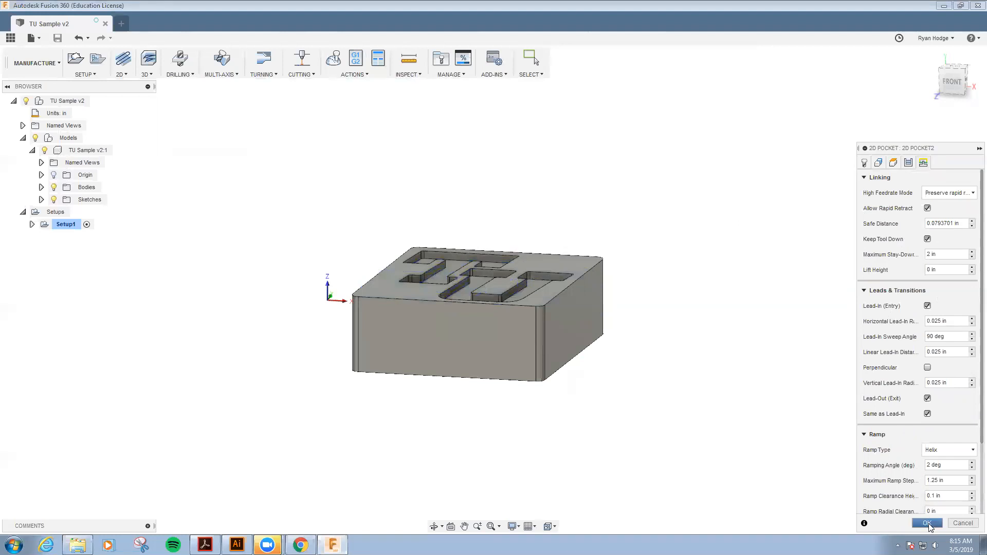
click(929, 524)
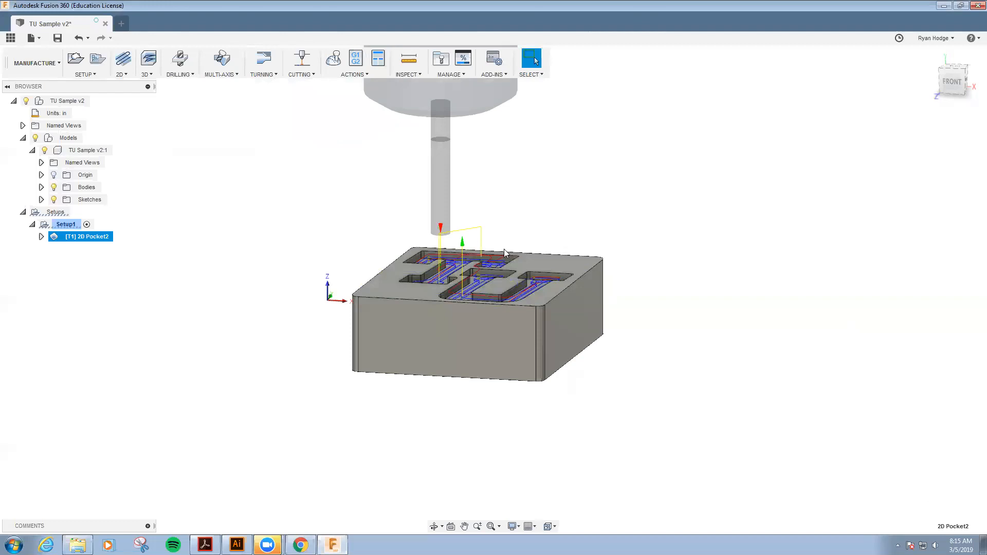
shift+middle_drag(419, 266, 423, 284)
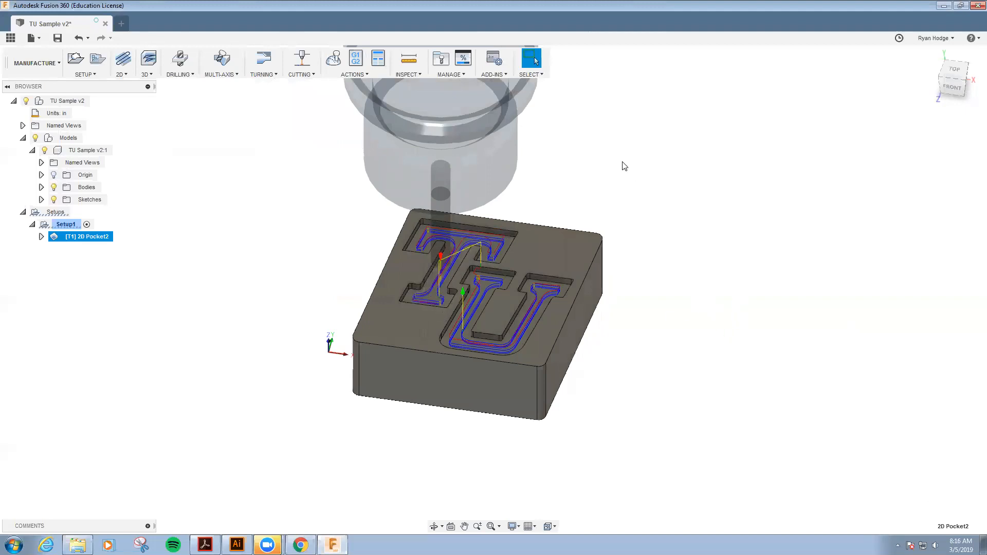
shift+middle_drag(527, 285, 530, 295)
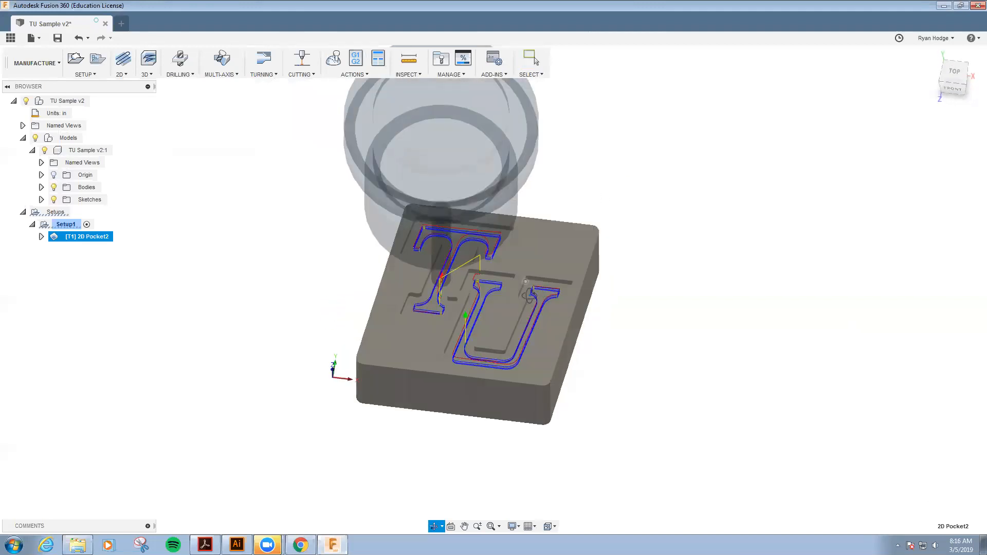
key(Escape)
click(241, 221)
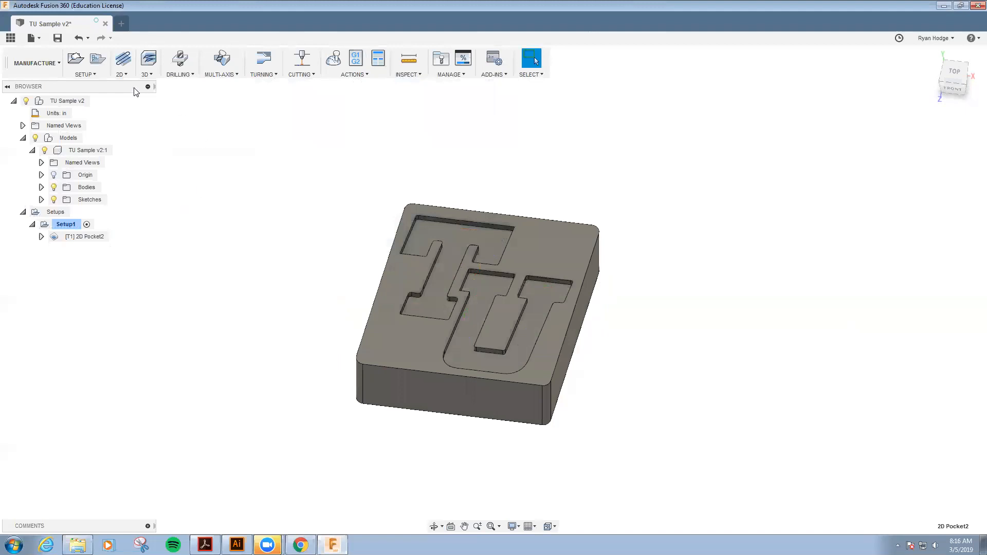
Start a 2D Contour operation with the 1/4" flat tool from the TU Sample v2 document library and open its geometry settings.
click(121, 74)
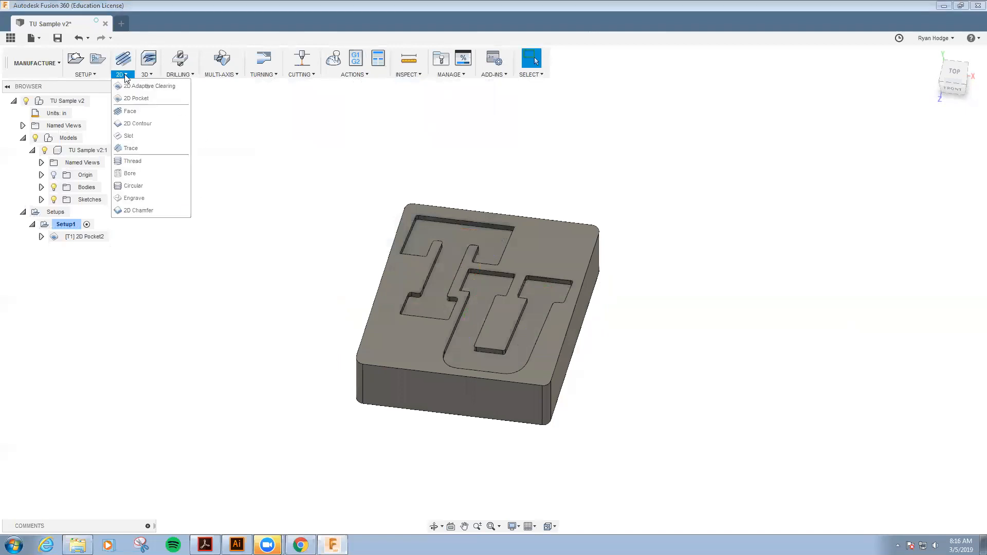
click(142, 125)
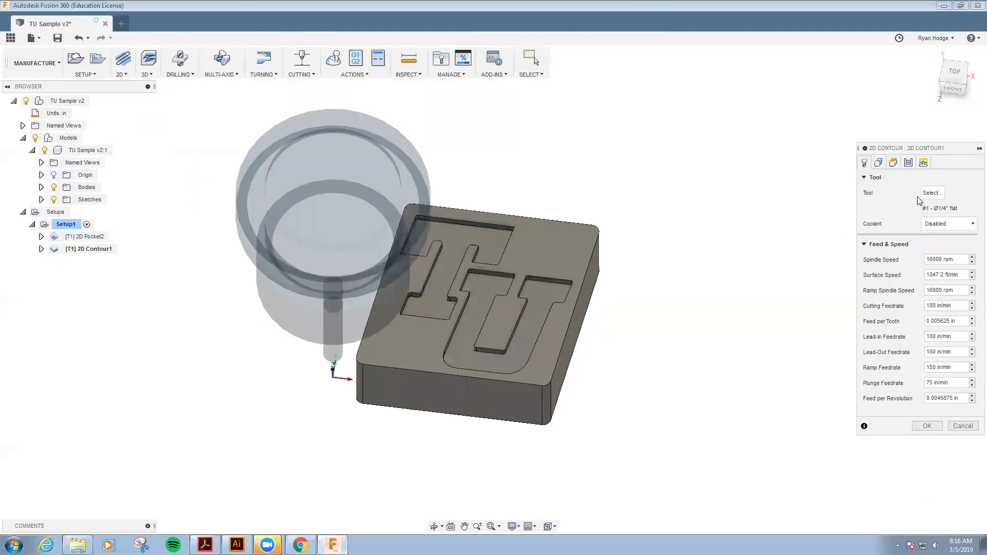
click(932, 192)
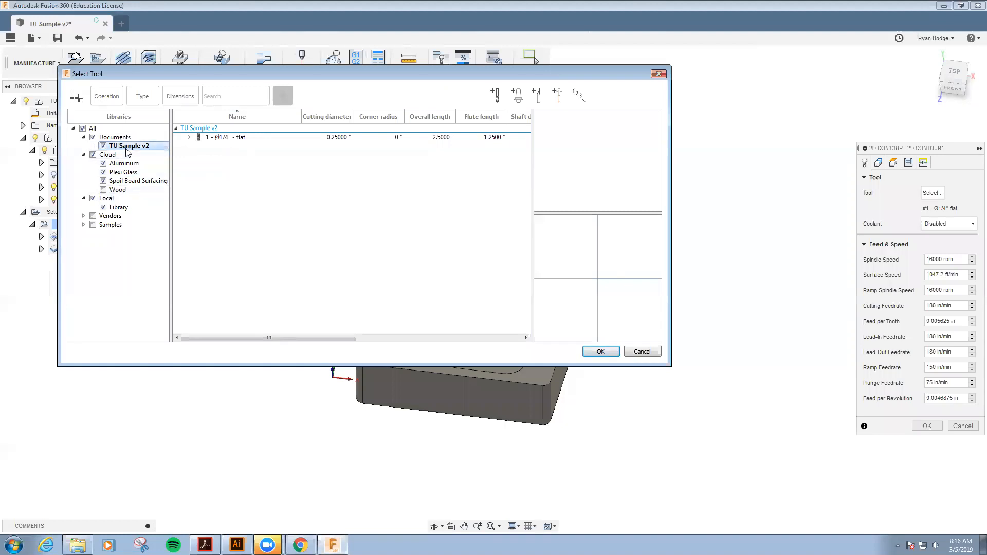
click(229, 138)
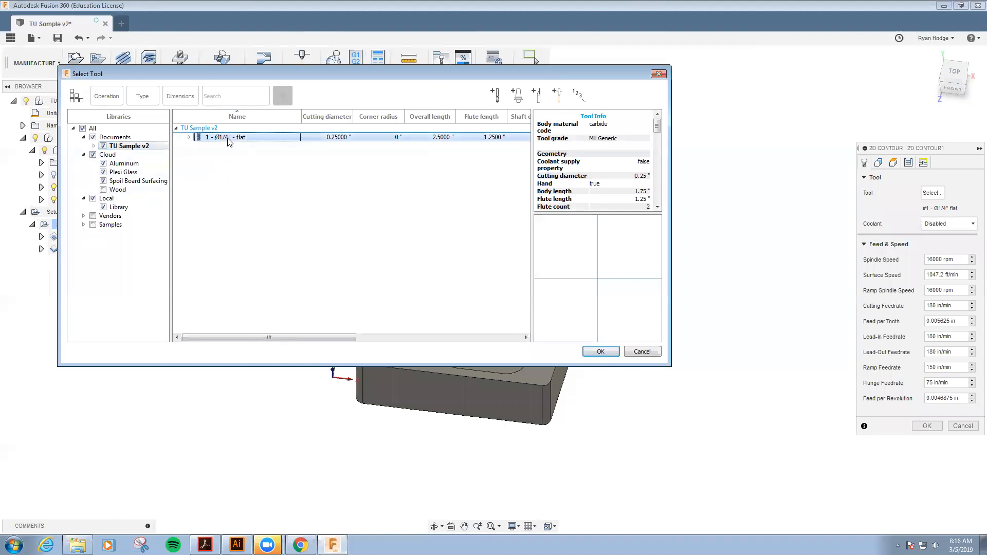
click(607, 351)
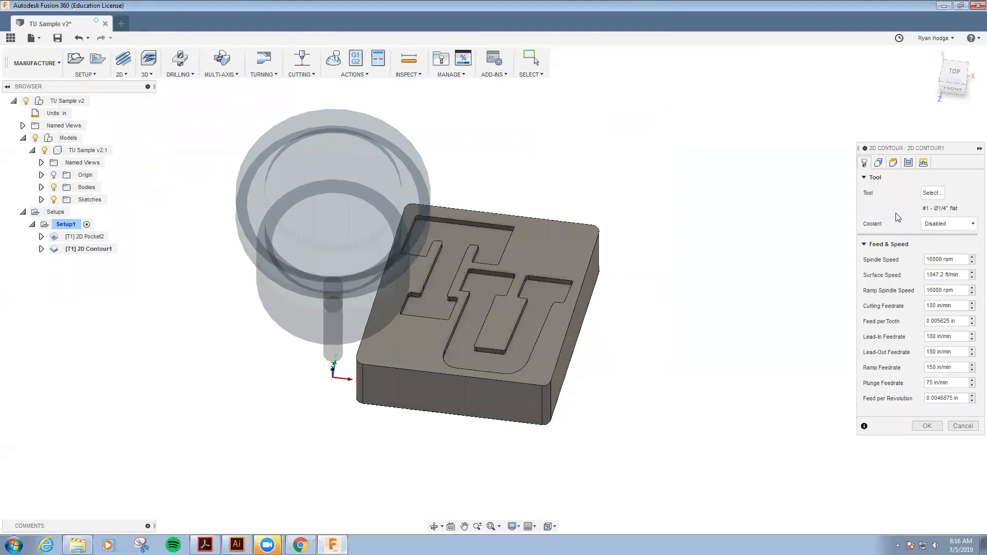
click(893, 163)
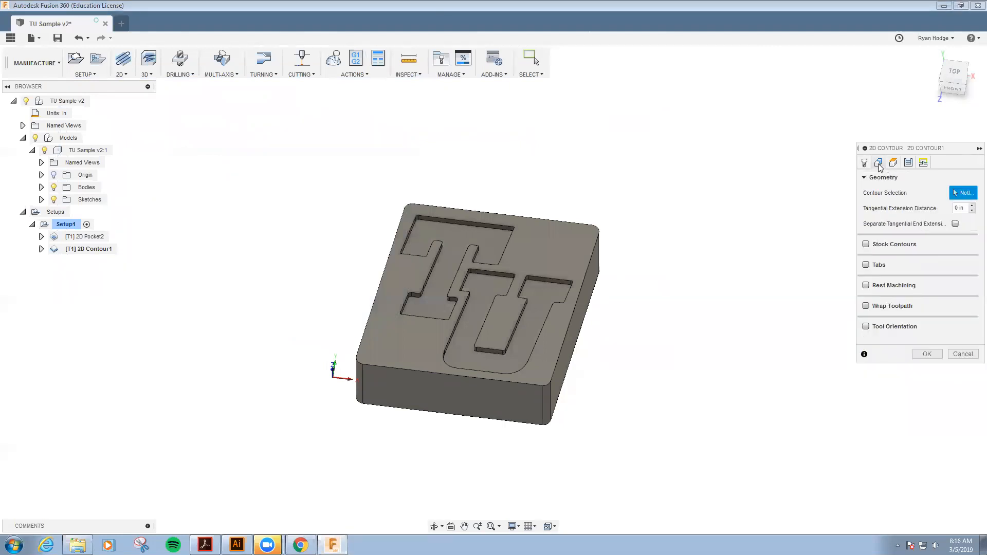
Select the block's bottom outer edge as the contour chain and check that its direction arrow lies outside the block.
shift+middle_drag(536, 382, 523, 319)
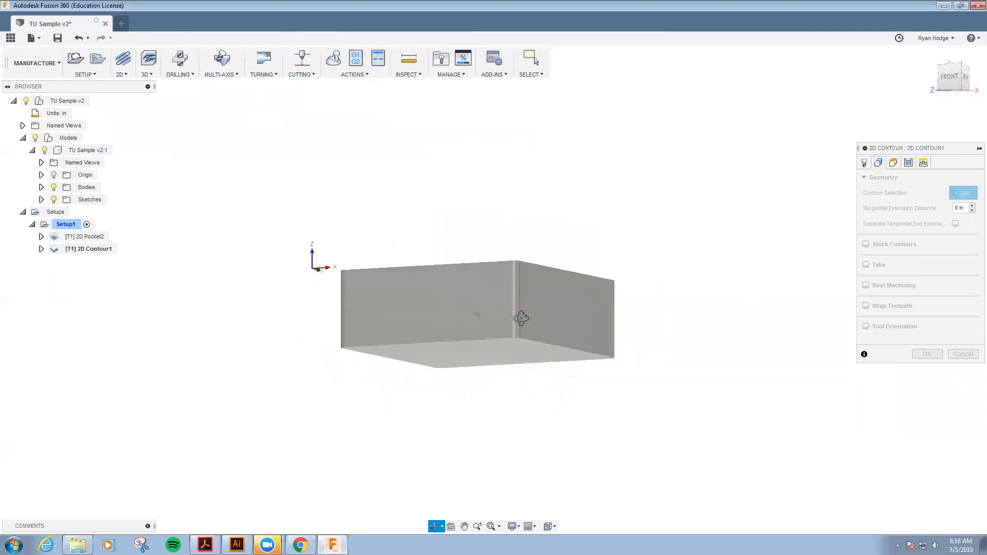
click(556, 343)
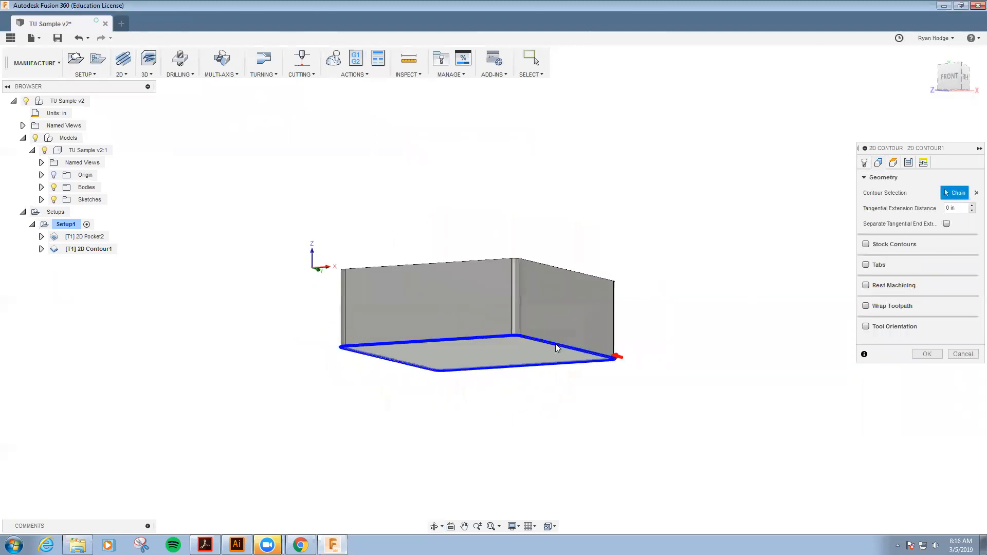
shift+middle_drag(542, 309, 547, 353)
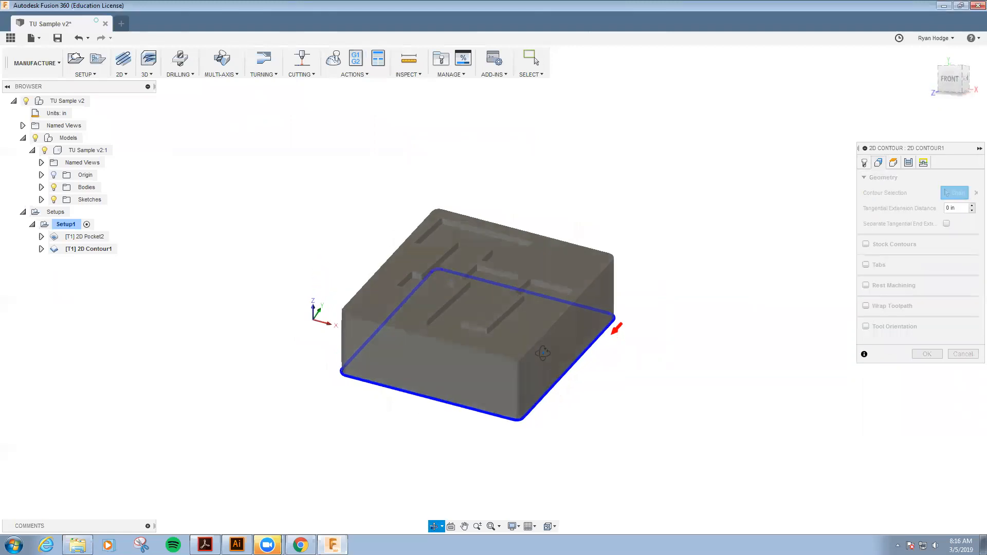
scroll(610, 318, up, 2)
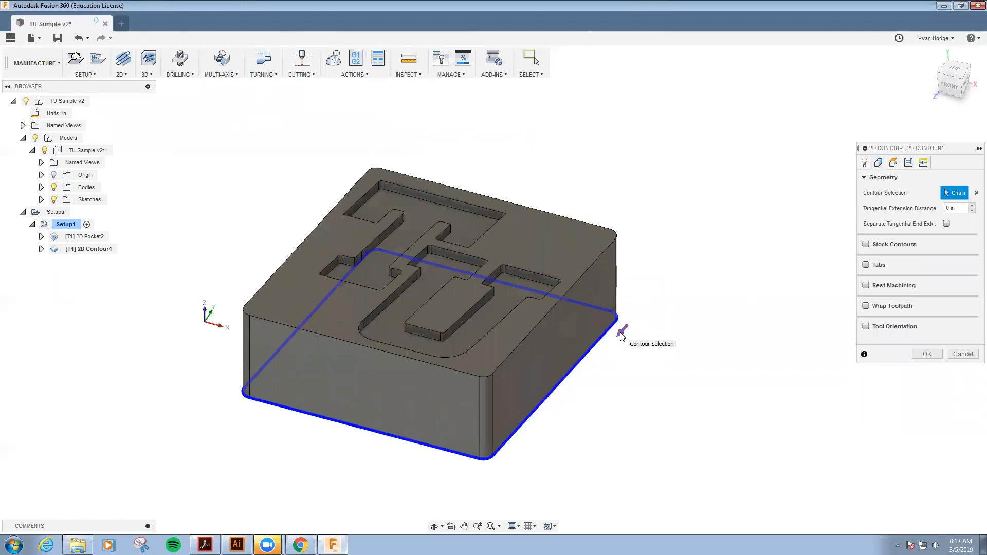
click(623, 330)
click(611, 312)
Review the contour's height settings and enable Multiple Depths with a maximum roughing stepdown of 0.1 in.
click(894, 162)
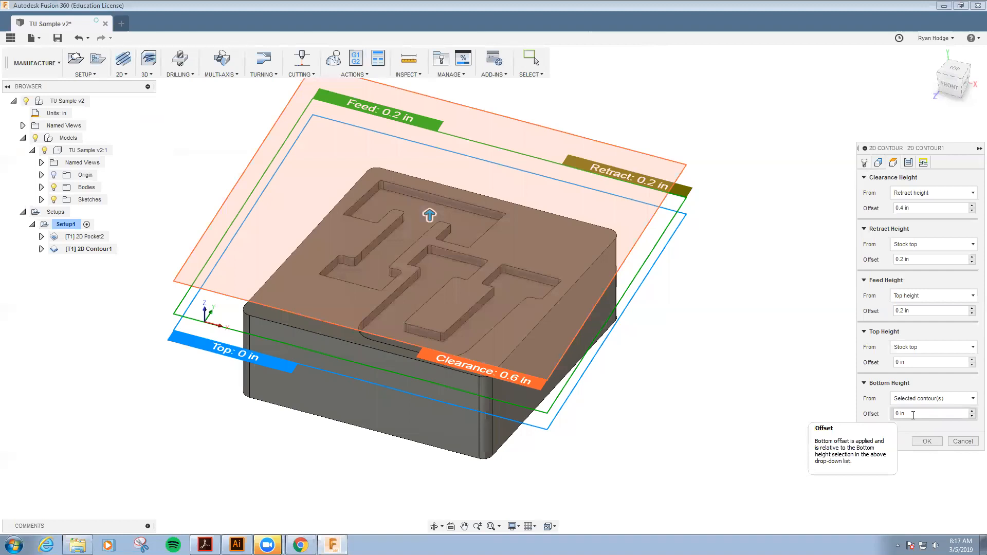
drag(913, 413, 886, 413)
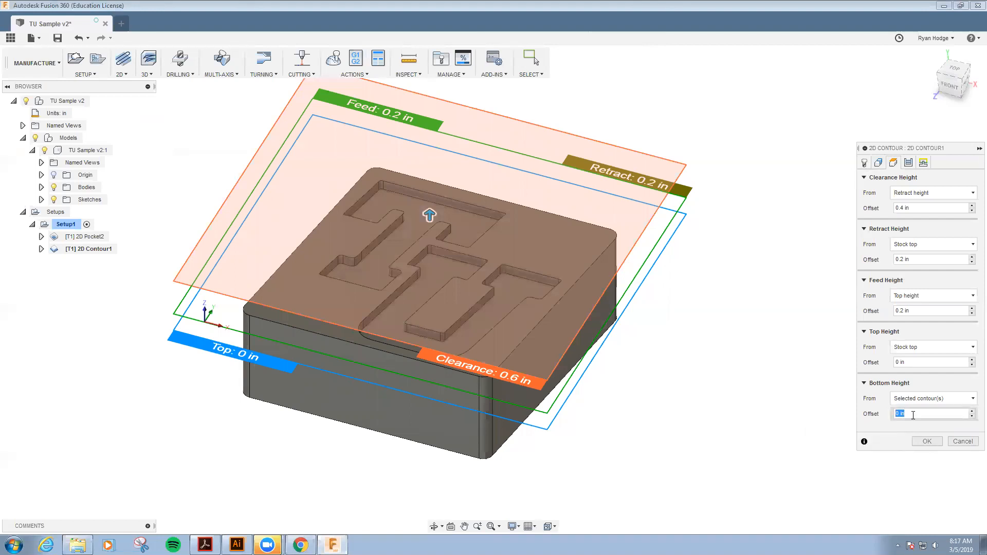
click(909, 162)
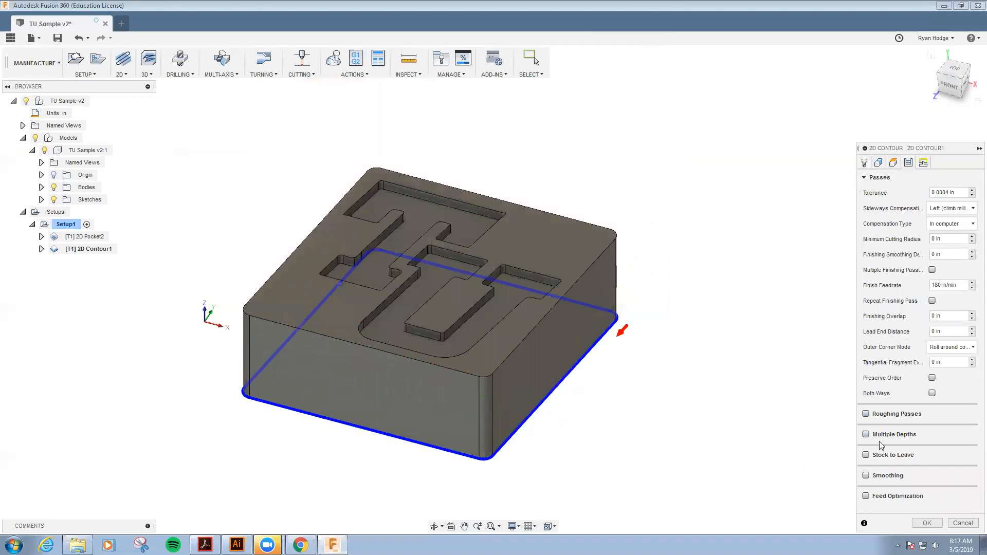
click(866, 435)
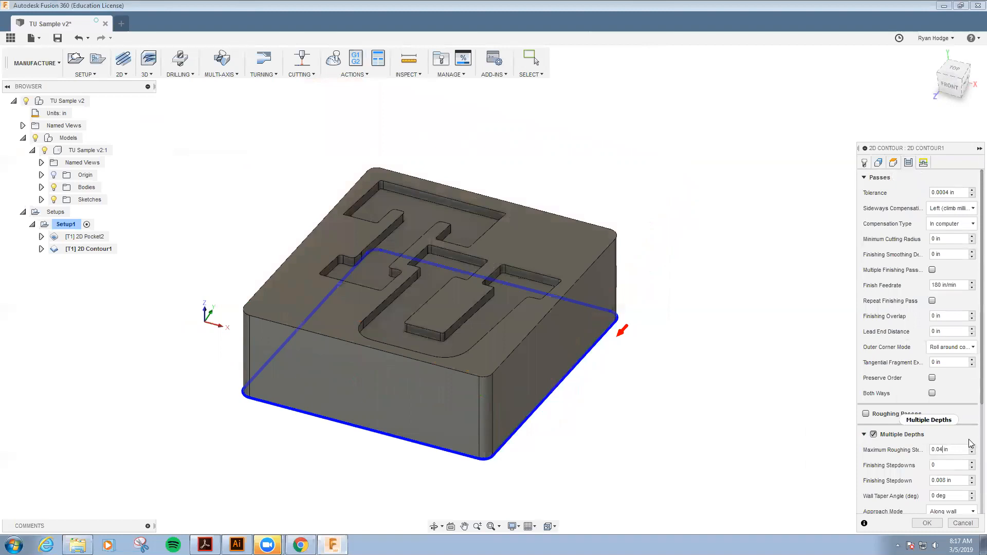
key(BackSpace)
key(BackSpace)
text(1)
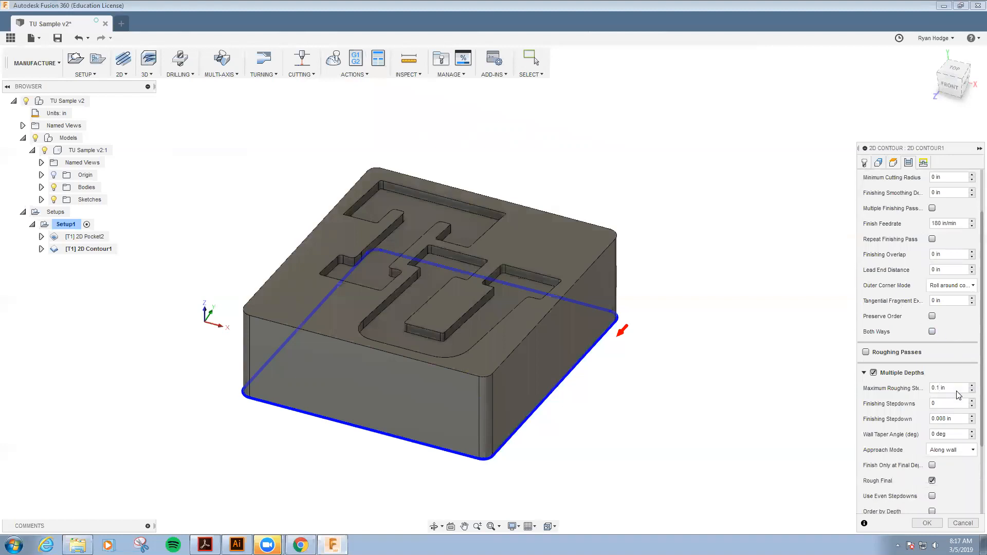
Review the linking settings, generate the 2D Contour toolpath, and inspect it around the block's outside.
click(924, 162)
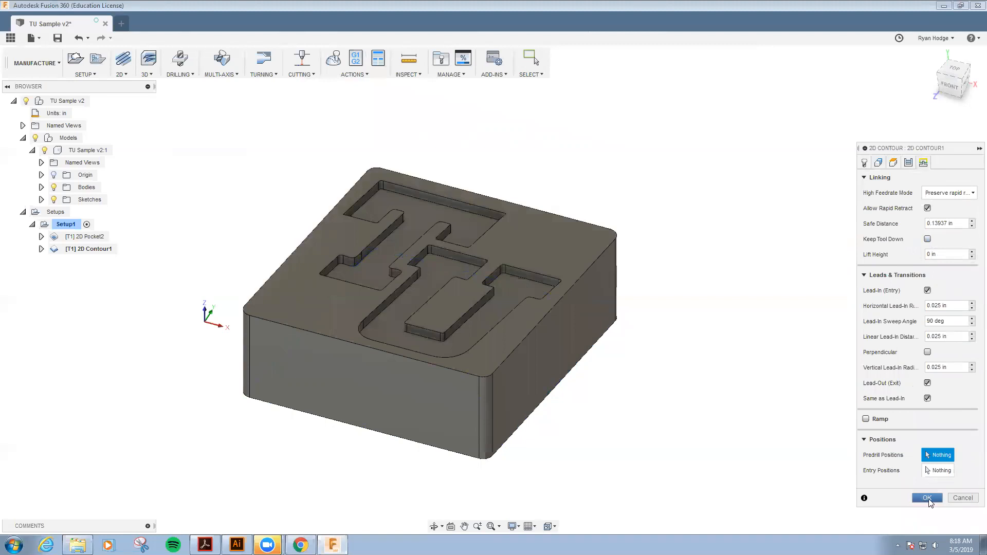
click(928, 498)
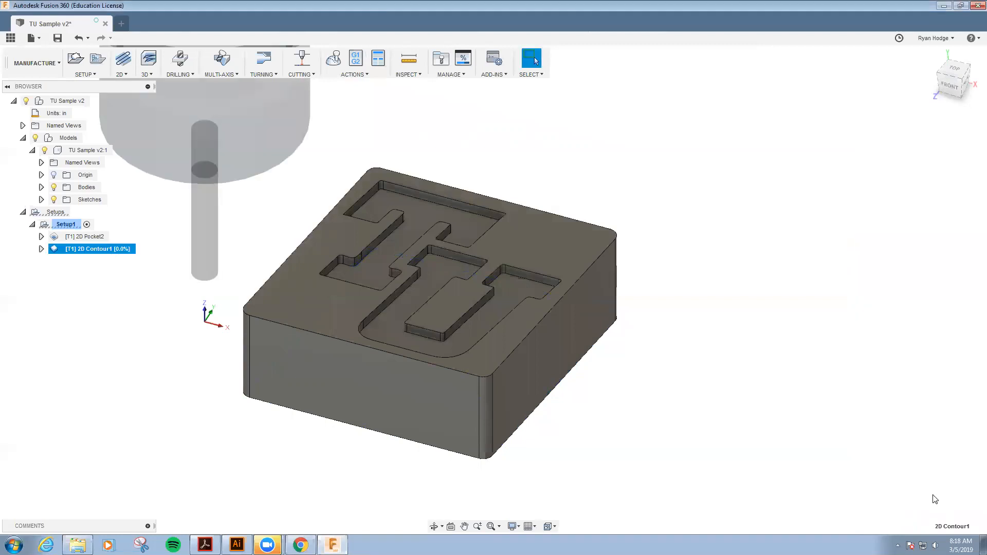
mouse_move(547, 344)
shift+middle_down()
mouse_move(531, 293)
mouse_move(538, 353)
shift+middle_up()
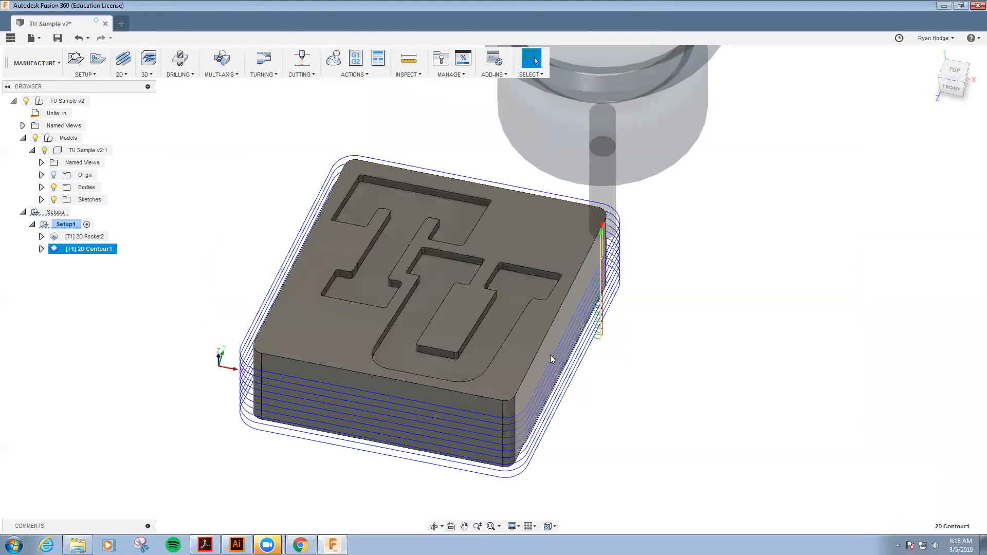